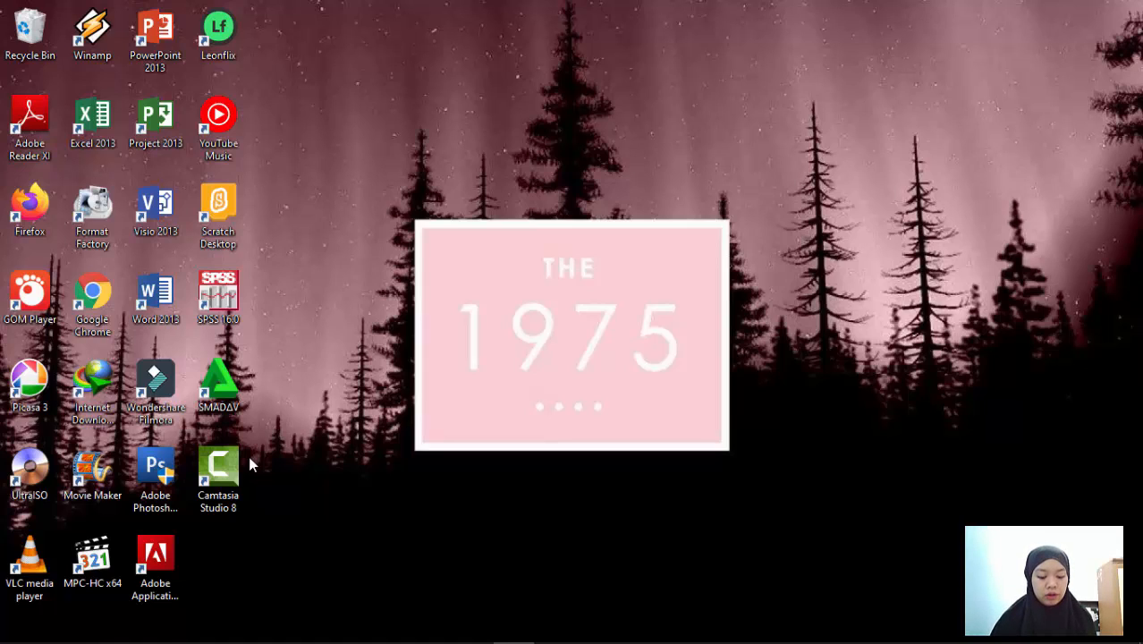
Switch to the Edge window with the statistics exam PDF to show question Soal 9.
{"action": "mouse_move", "coordinate": [171, 636]}
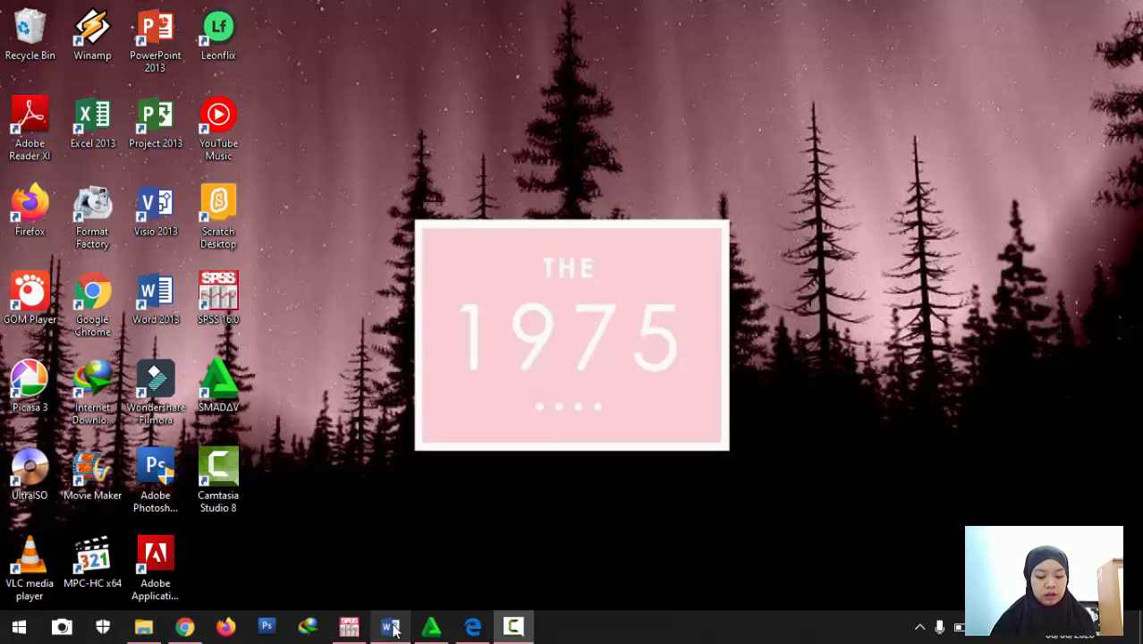
{"action": "mouse_move", "coordinate": [391, 629]}
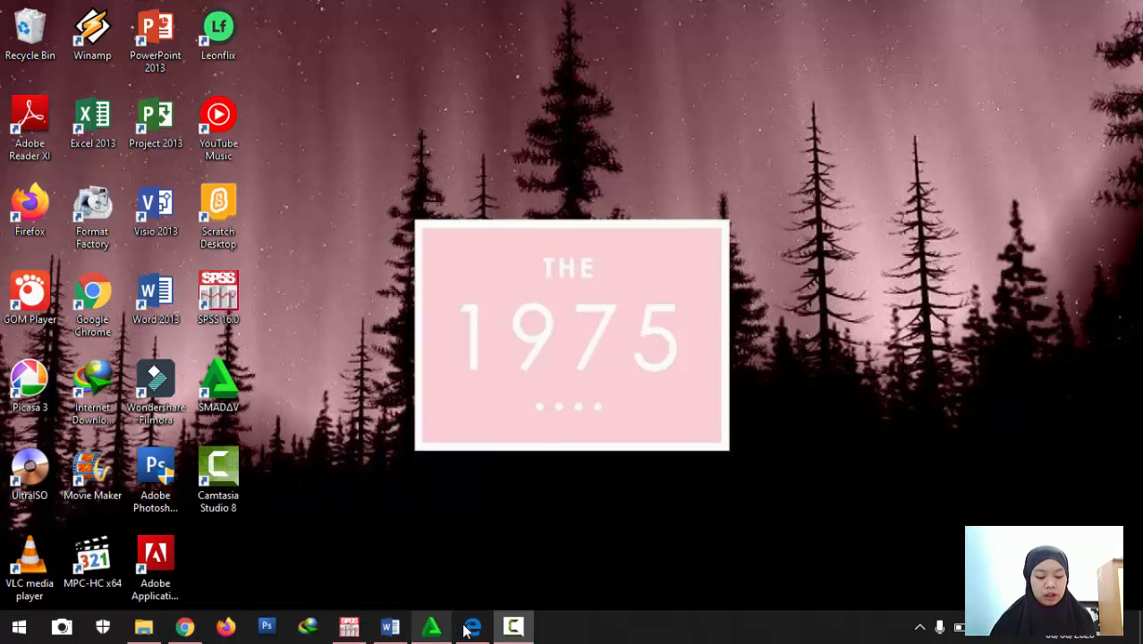
{"action": "mouse_move", "coordinate": [472, 628]}
{"action": "left_click", "coordinate": [476, 591]}
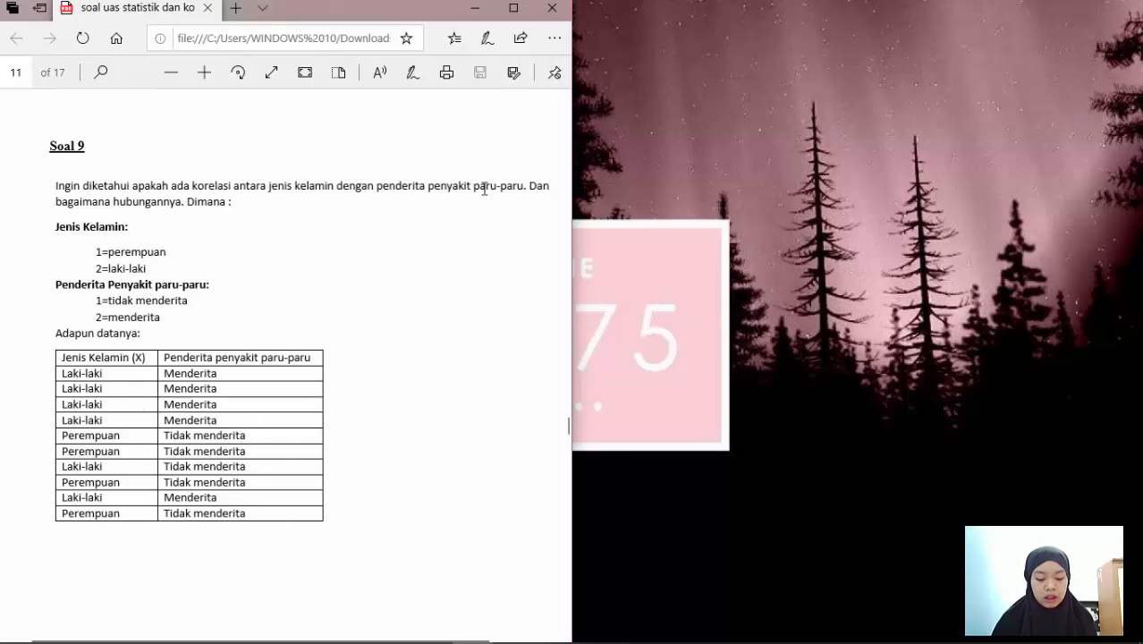
Bring up the empty SPSS Data Editor beside the PDF and dismiss the Smadav antivirus messages.
{"action": "mouse_move", "coordinate": [465, 638]}
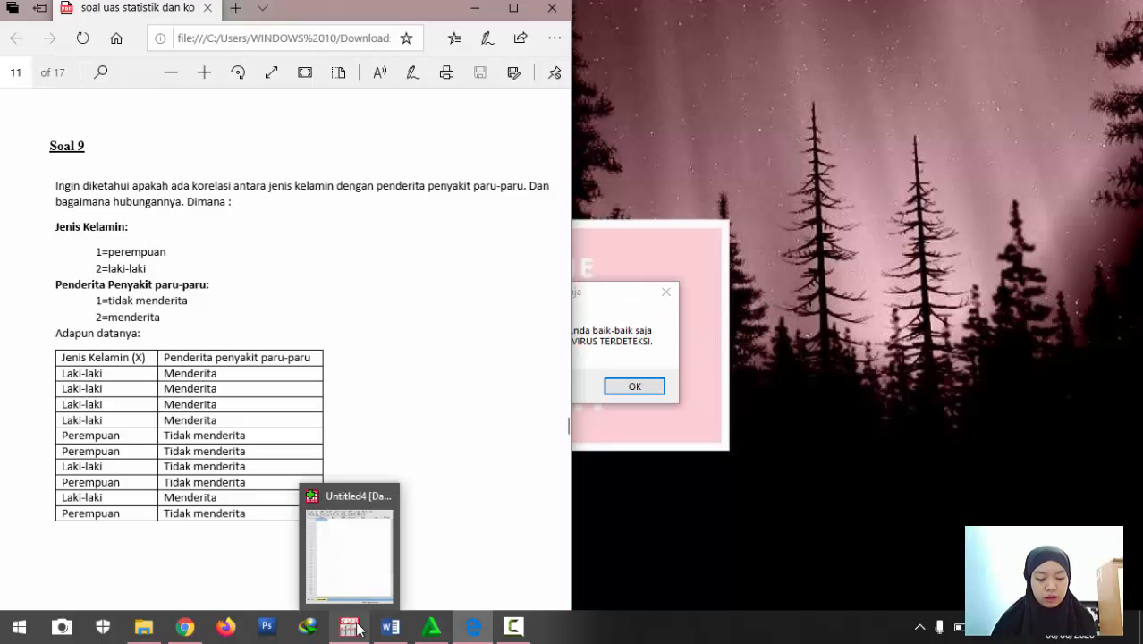
{"action": "left_click", "coordinate": [634, 385]}
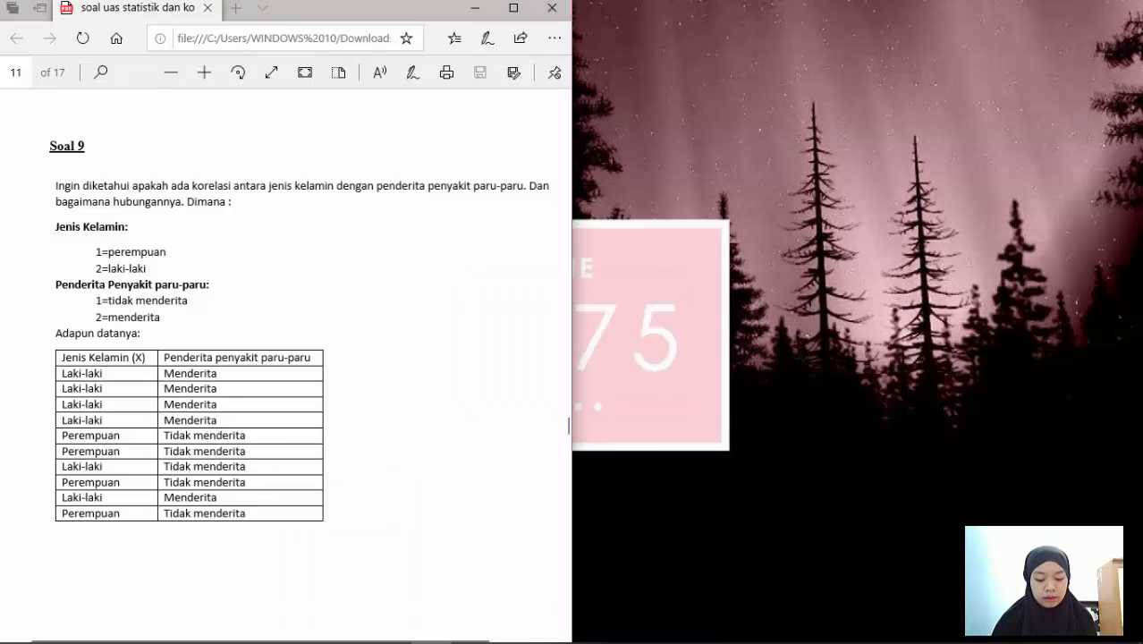
{"action": "left_click", "coordinate": [351, 628]}
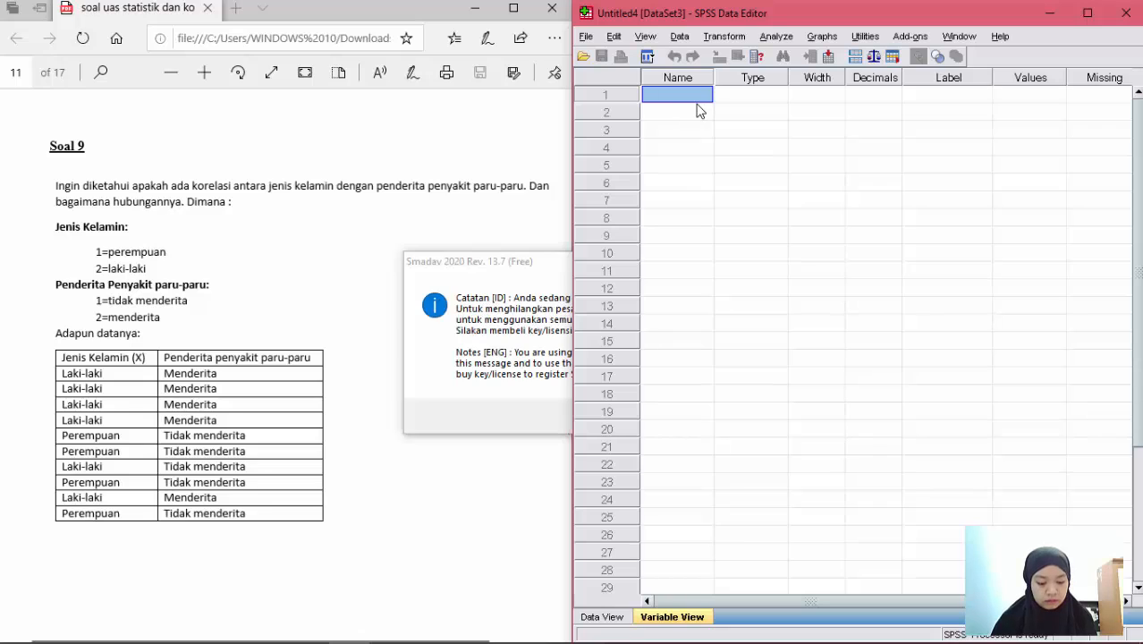
{"action": "left_click", "coordinate": [484, 282]}
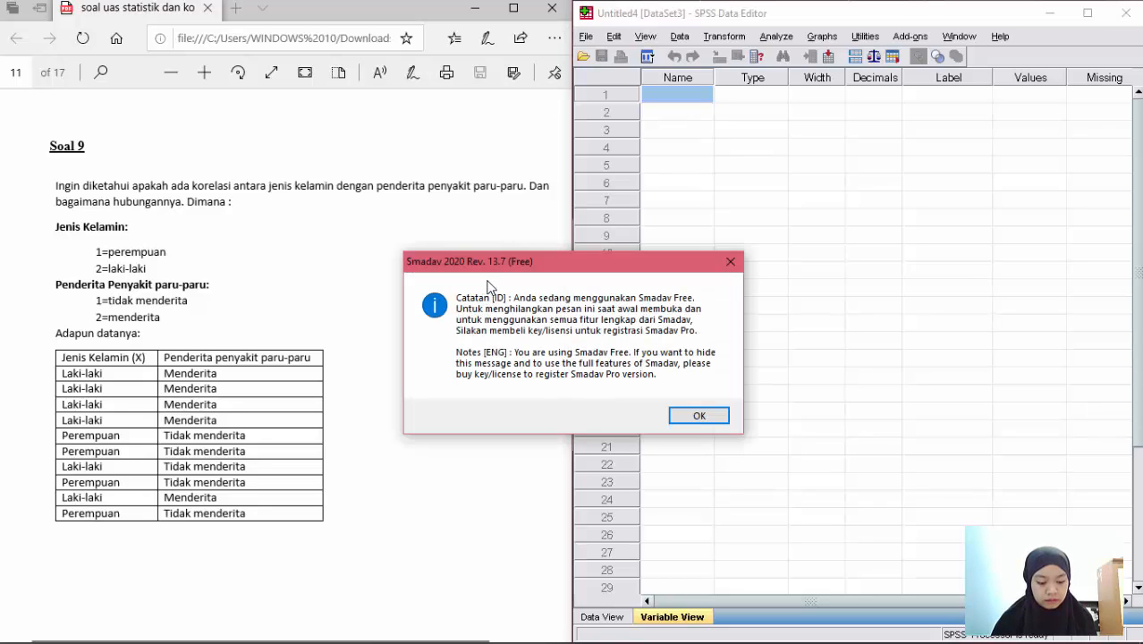
{"action": "left_click", "coordinate": [691, 416]}
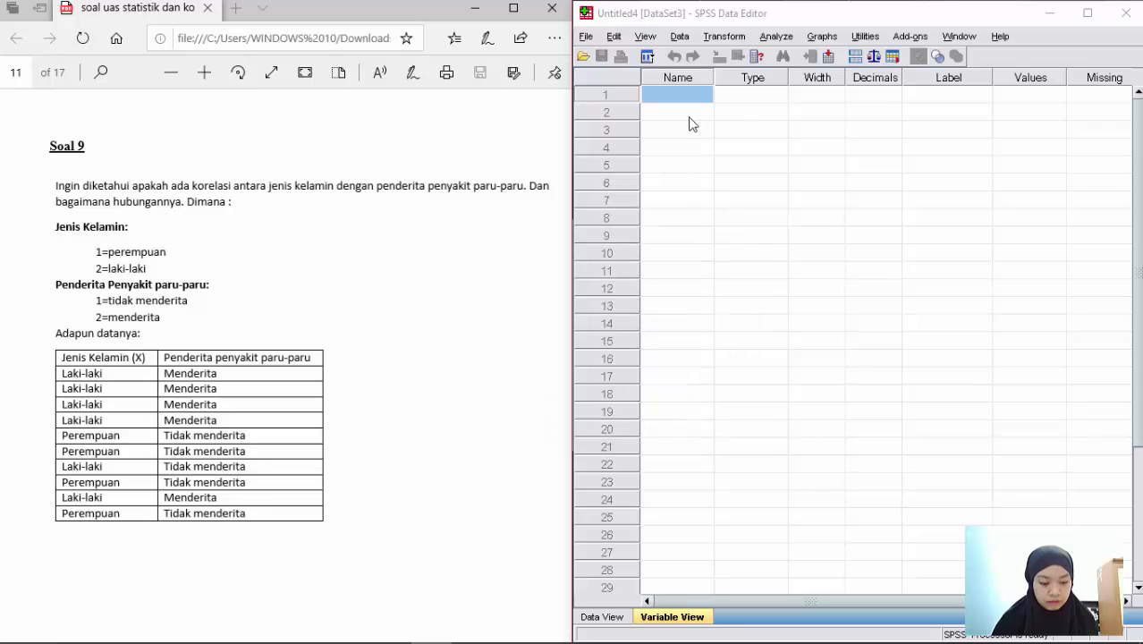
Define the first variable with the name jenis_kelamin.
{"action": "left_click", "coordinate": [679, 94]}
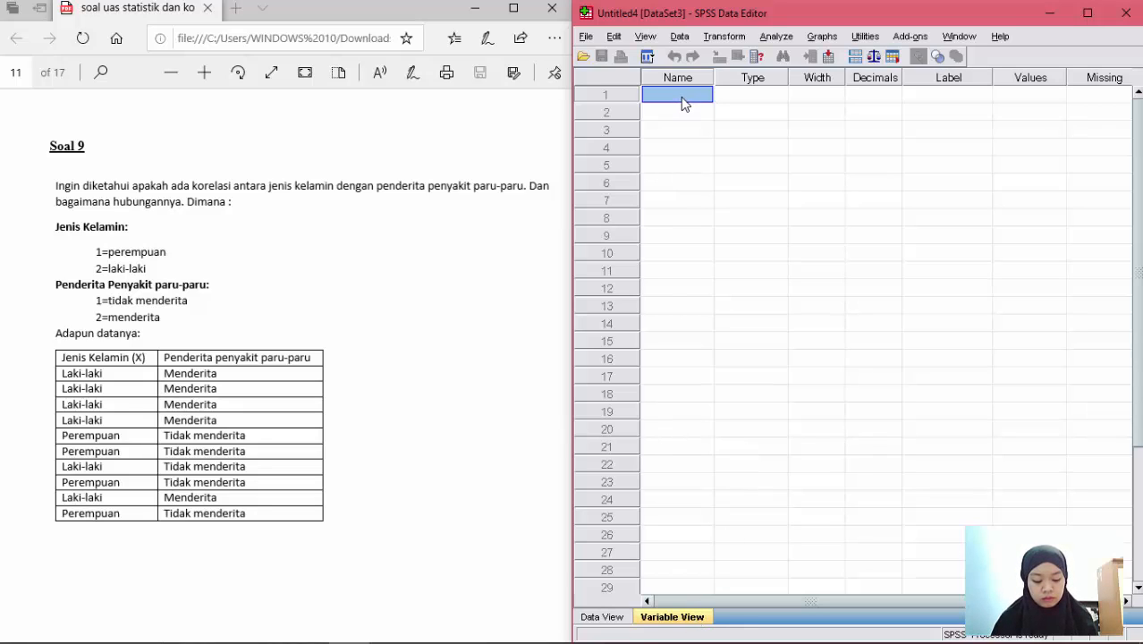
{"action": "type", "text": "jenis"}
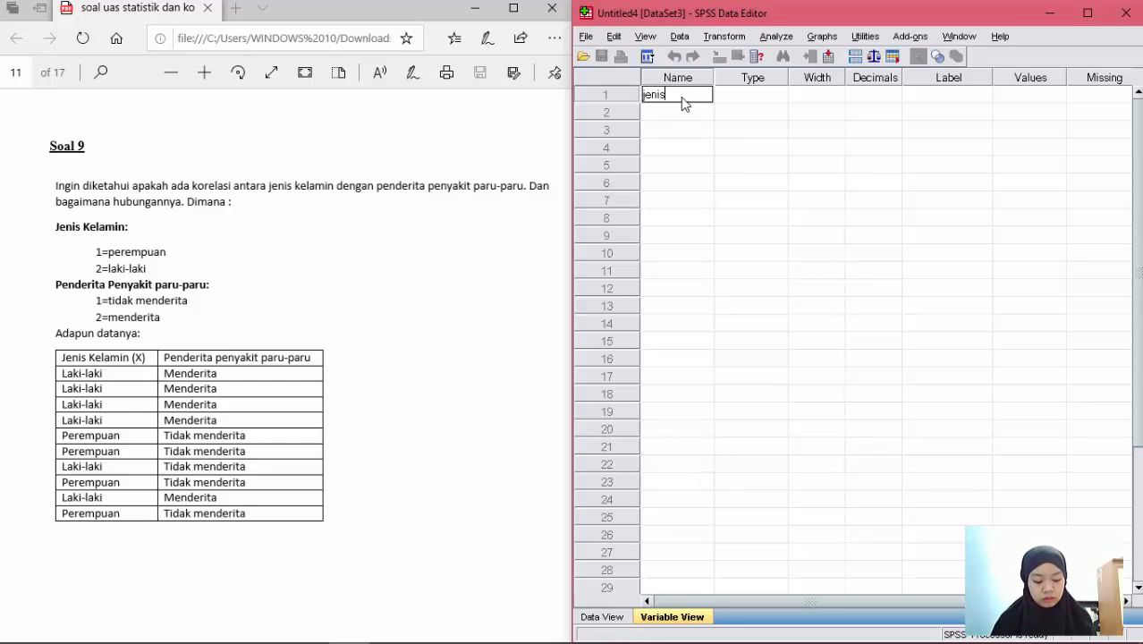
{"action": "type", "text": "_ke"}
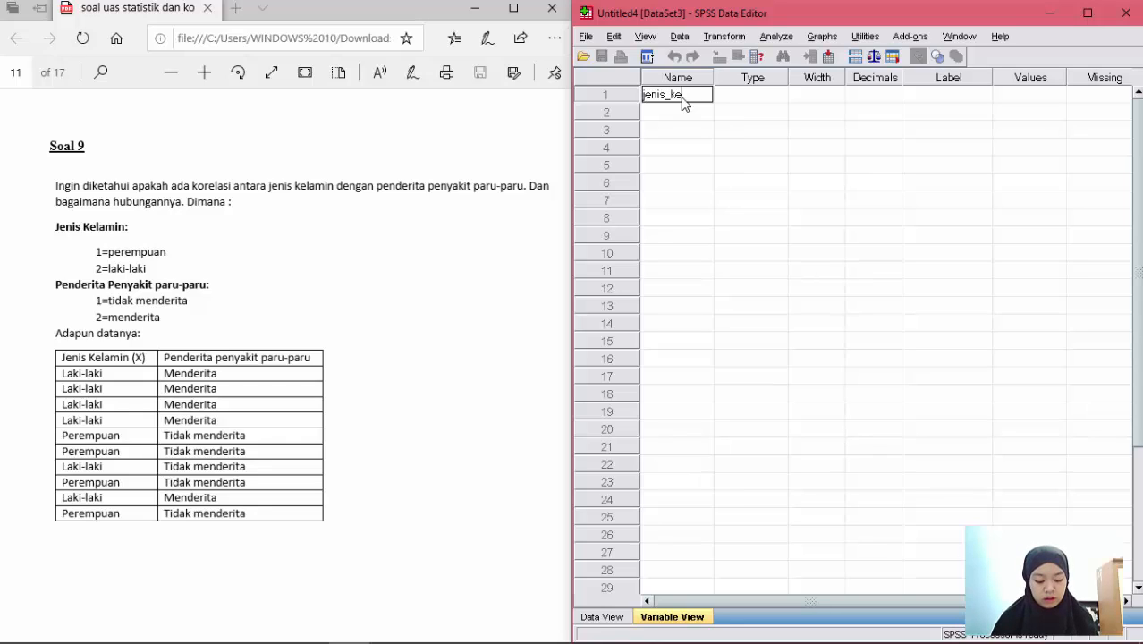
{"action": "type", "text": "lamin"}
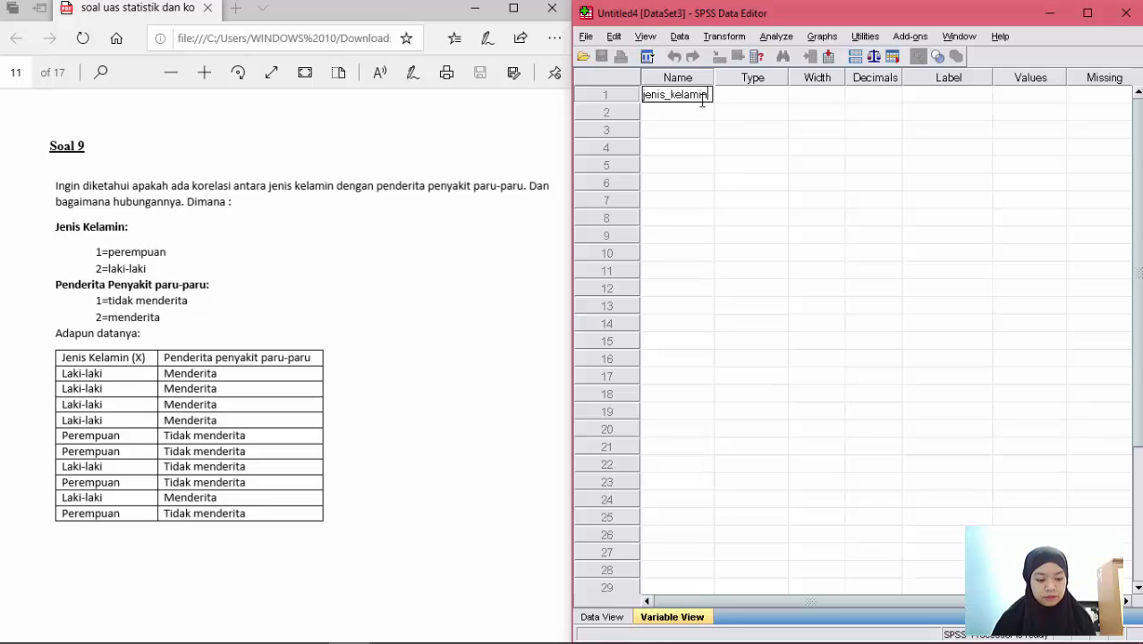
{"action": "left_click", "coordinate": [736, 98]}
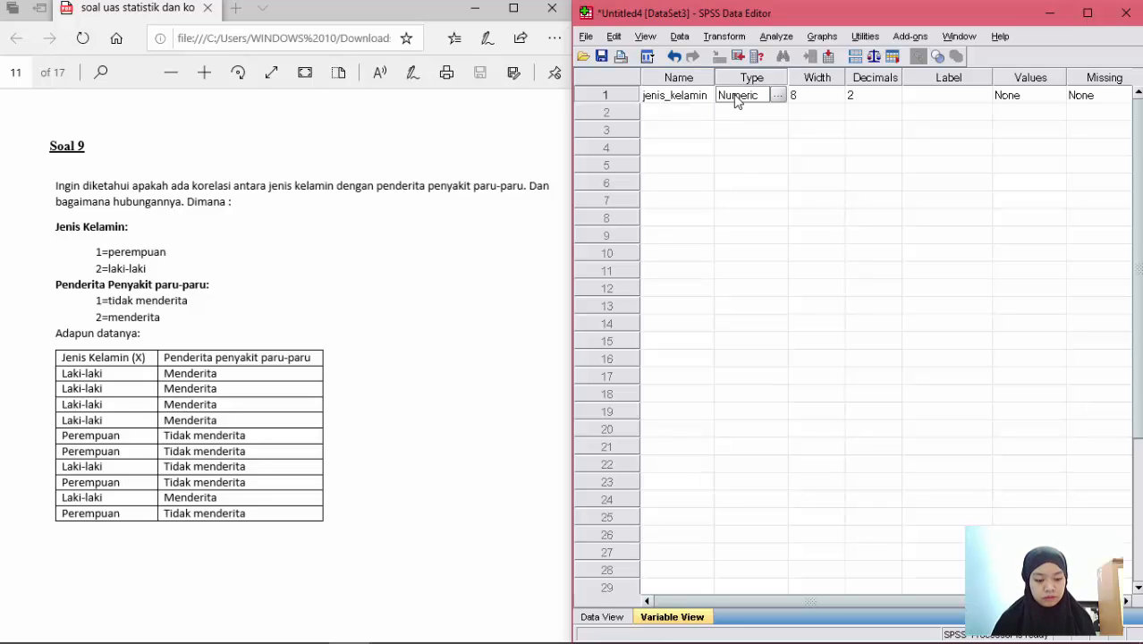
Define the second variable with the name penderita_penyakit.
{"action": "left_click", "coordinate": [676, 114]}
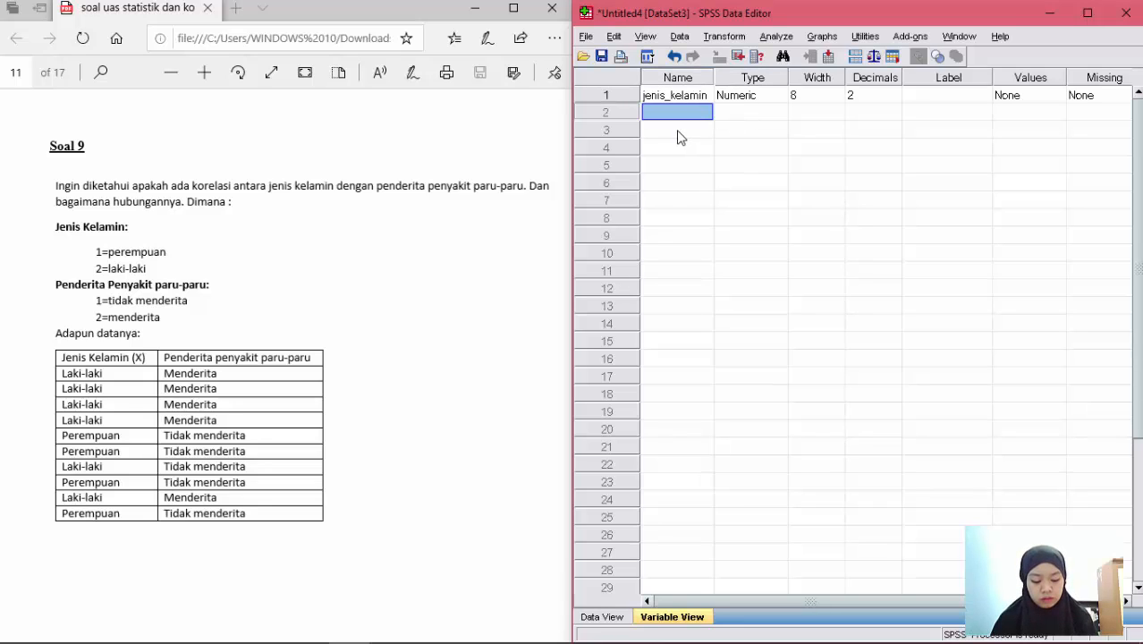
{"action": "type", "text": "penderita_p"}
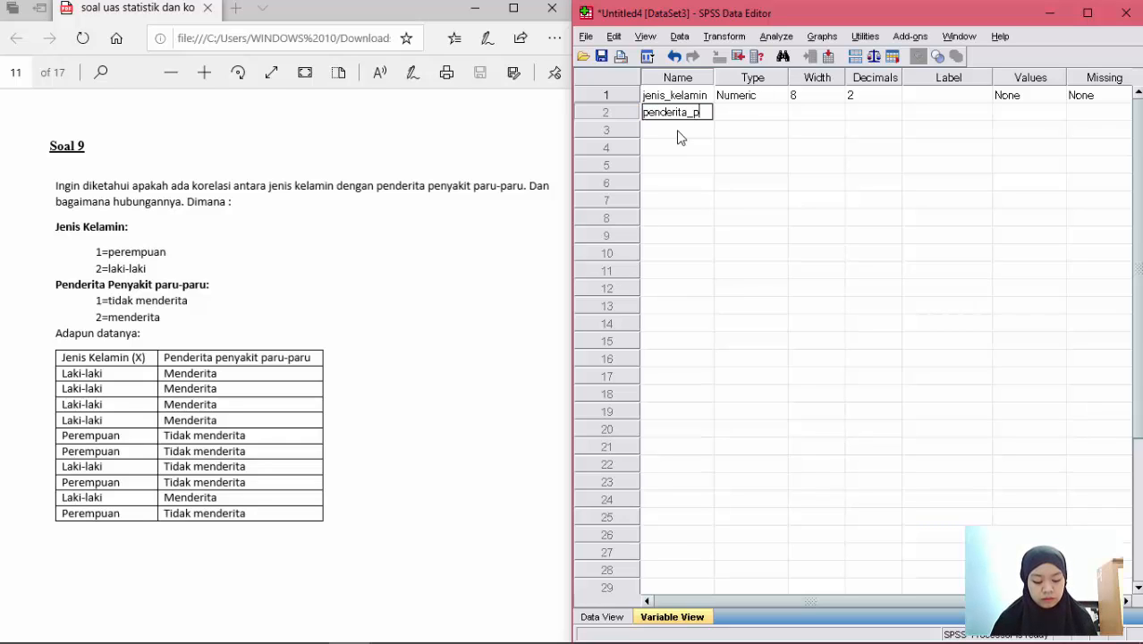
{"action": "type", "text": "enyait"}
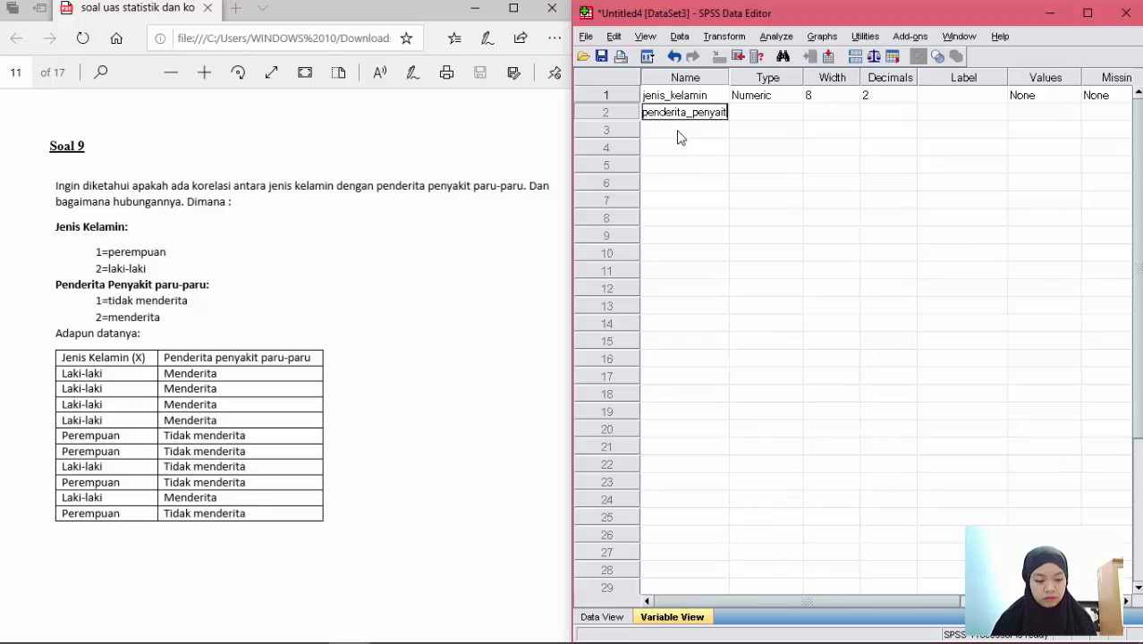
{"action": "key", "text": "BackSpace"}
{"action": "key", "text": "BackSpace"}
{"action": "key", "text": "BackSpace"}
{"action": "type", "text": "akit"}
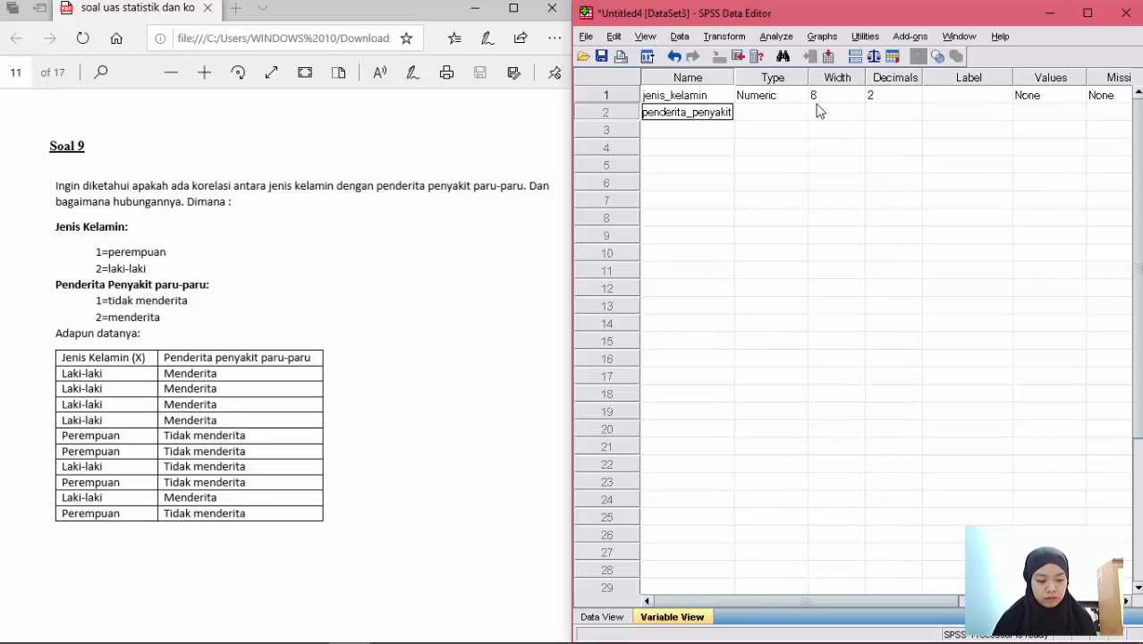
{"action": "left_click", "coordinate": [814, 104]}
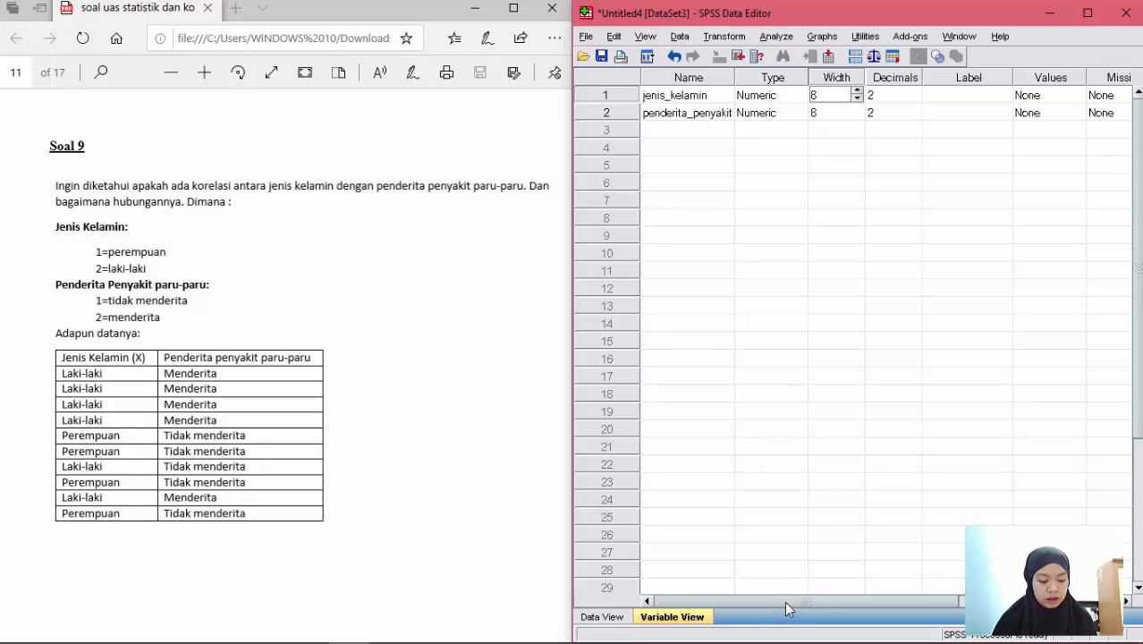
Assign value labels to jenis_kelamin: 1 for perempuan and 2 for laki-laki.
{"action": "left_click_drag", "start_coordinate": [784, 600], "coordinate": [824, 600]}
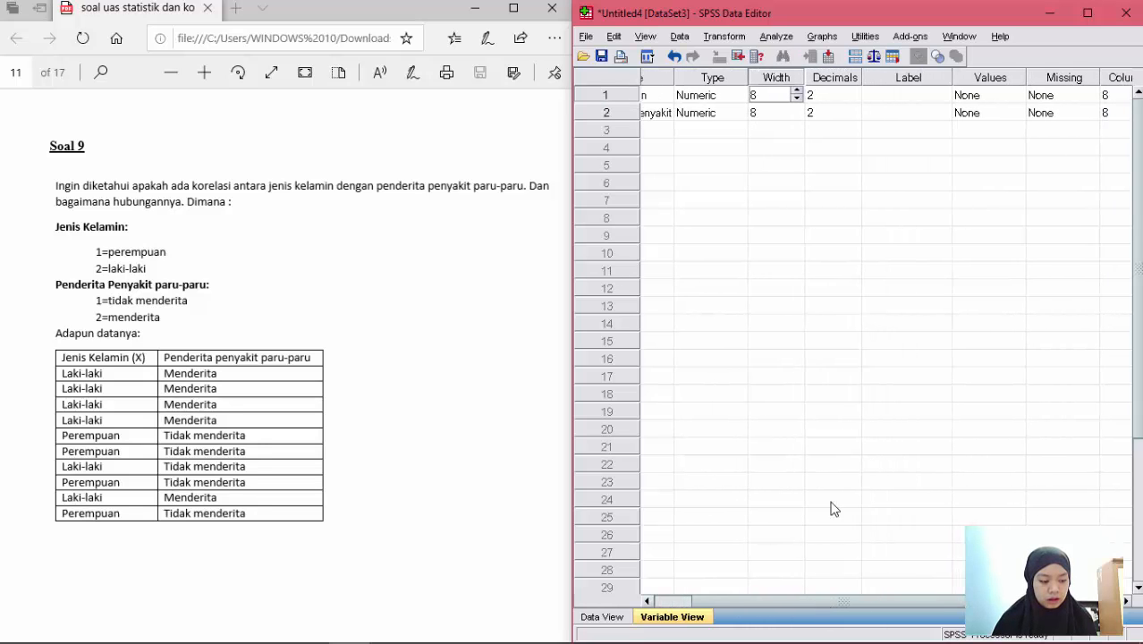
{"action": "left_click", "coordinate": [984, 95]}
{"action": "left_click", "coordinate": [1016, 95]}
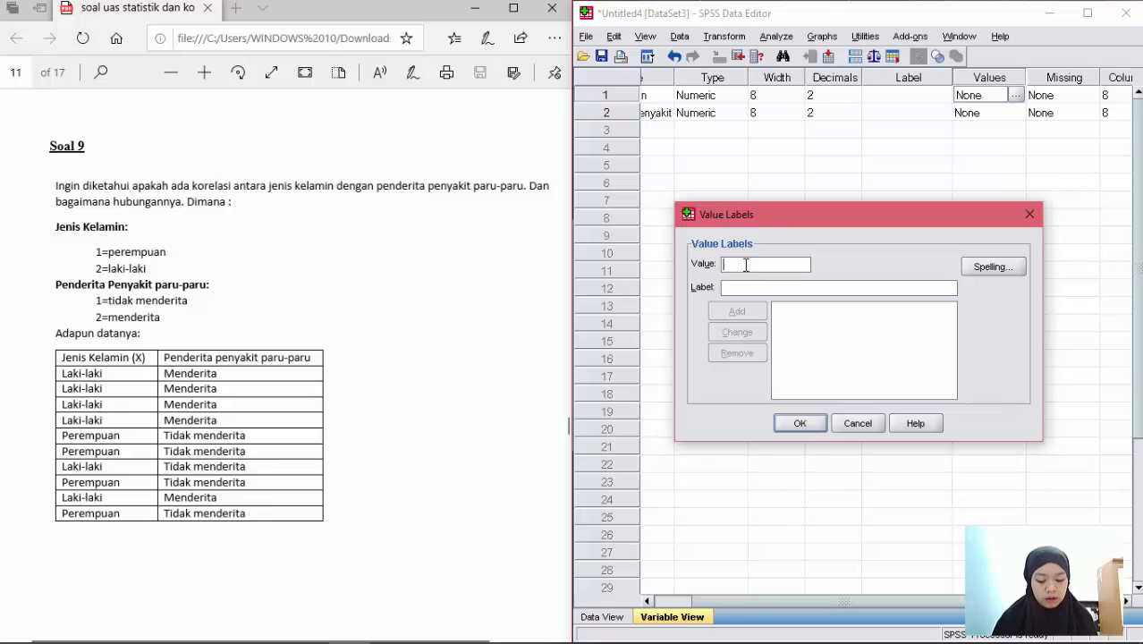
{"action": "left_click", "coordinate": [755, 284]}
{"action": "type", "text": "perempuan"}
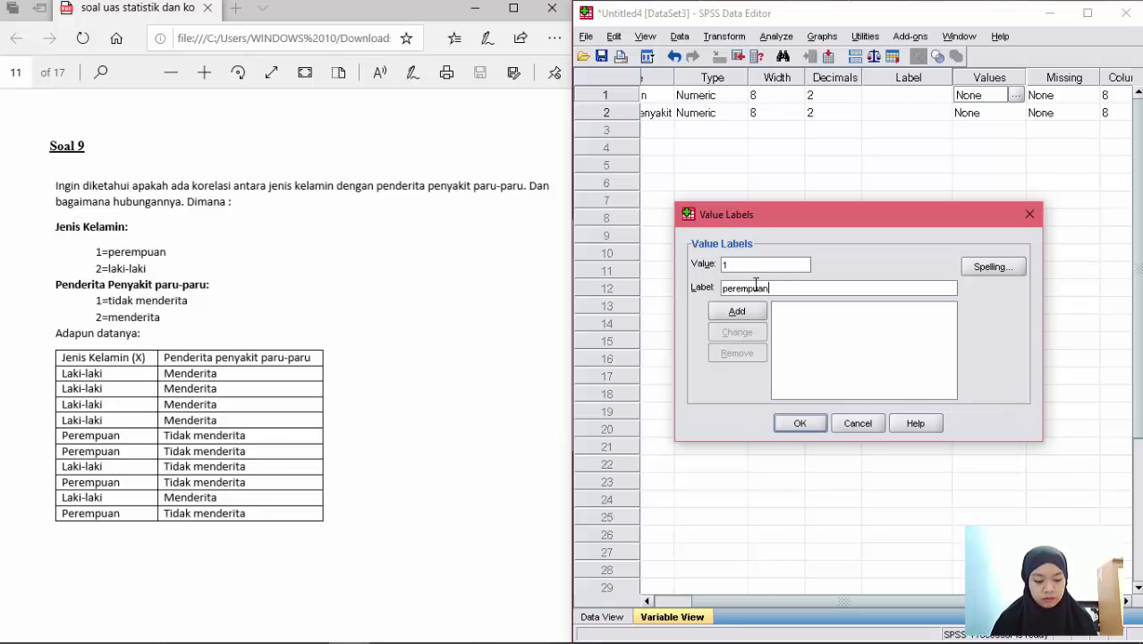
{"action": "left_click", "coordinate": [746, 312]}
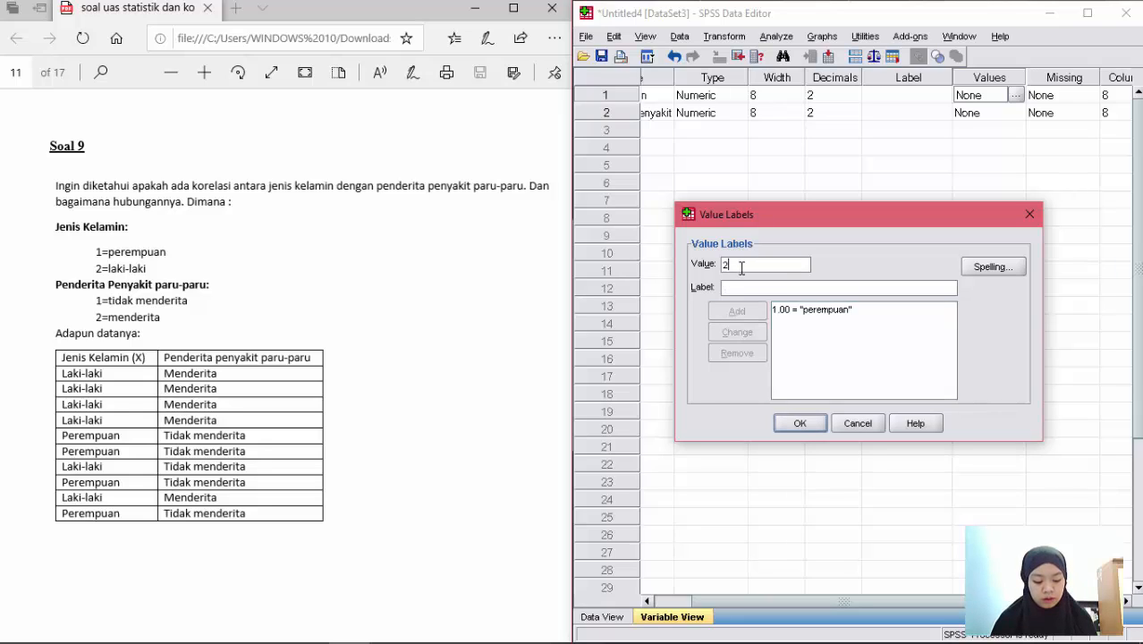
{"action": "left_click", "coordinate": [755, 284]}
{"action": "type", "text": "laki-"}
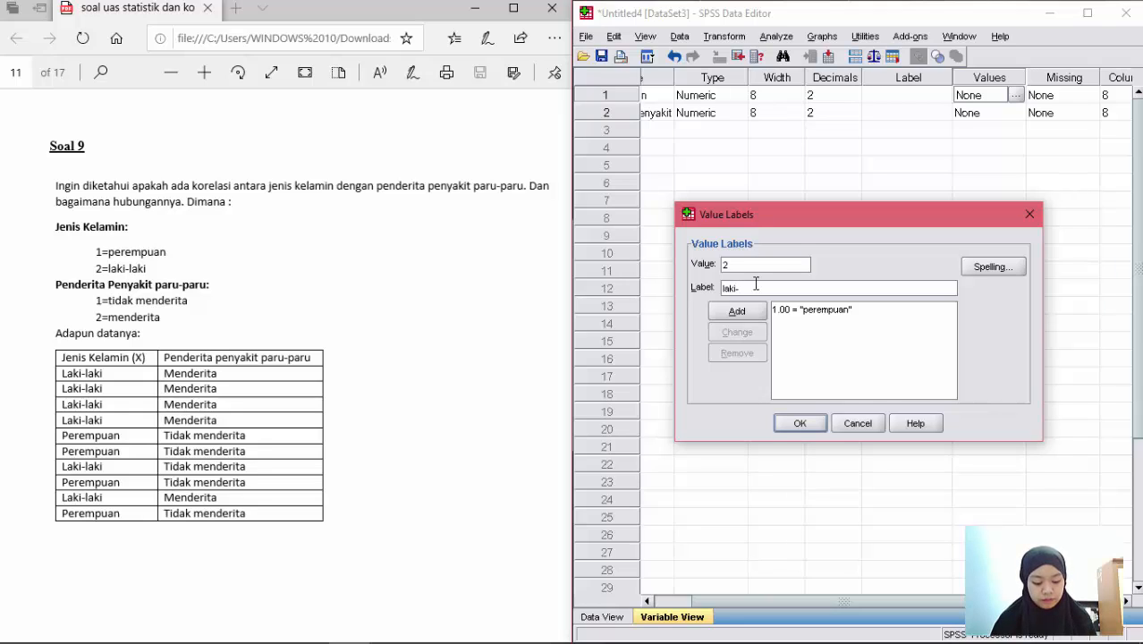
{"action": "type", "text": "laki"}
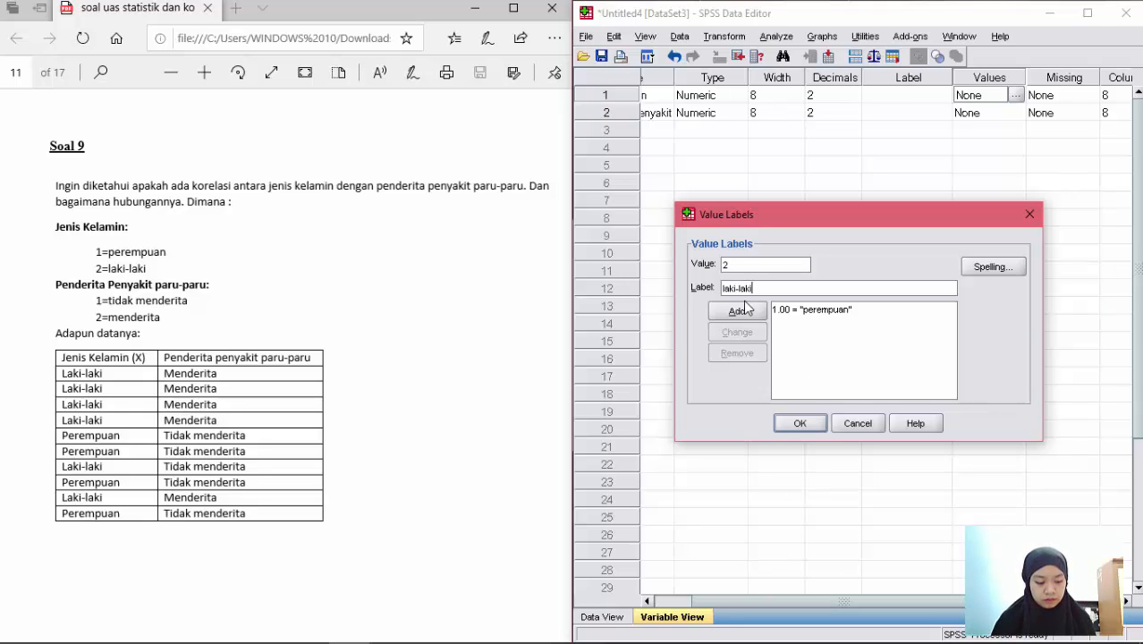
{"action": "left_click", "coordinate": [743, 311]}
{"action": "left_click", "coordinate": [800, 423]}
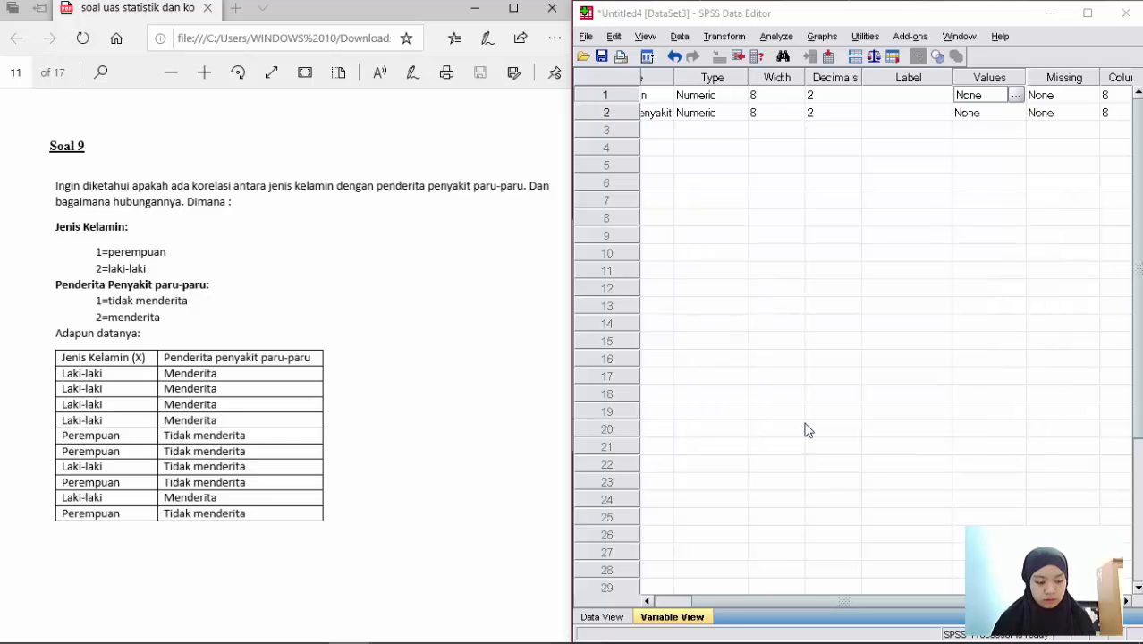
Set the decimals of both variables, jenis_kelamin and penderita_penyakit, to 0.
{"action": "left_click", "coordinate": [847, 97]}
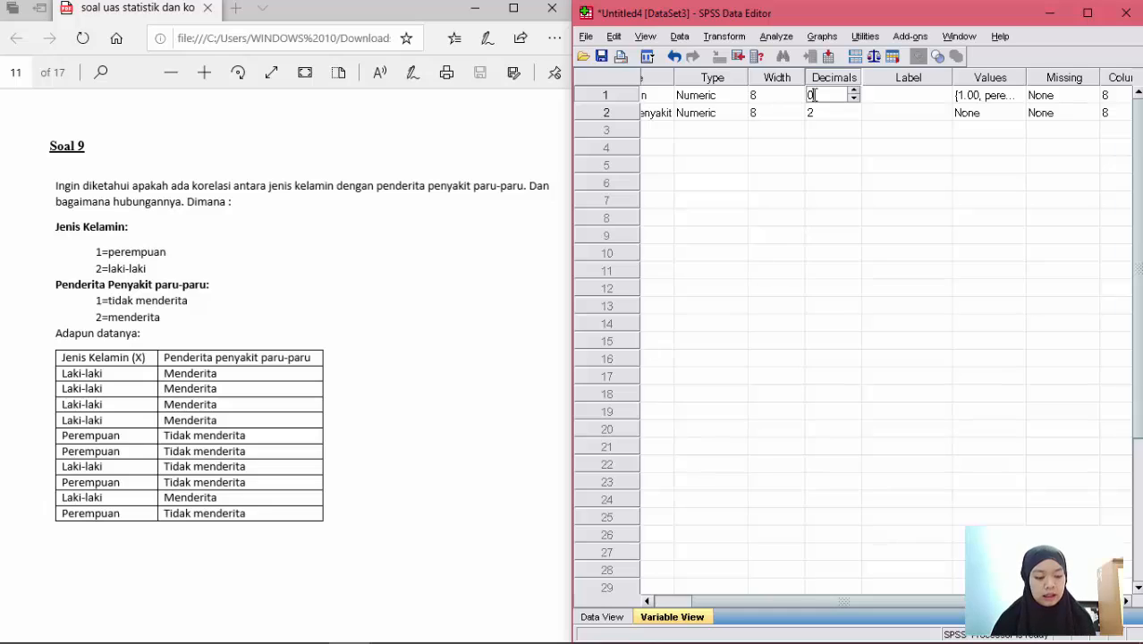
{"action": "left_click", "coordinate": [821, 114]}
{"action": "type", "text": "0"}
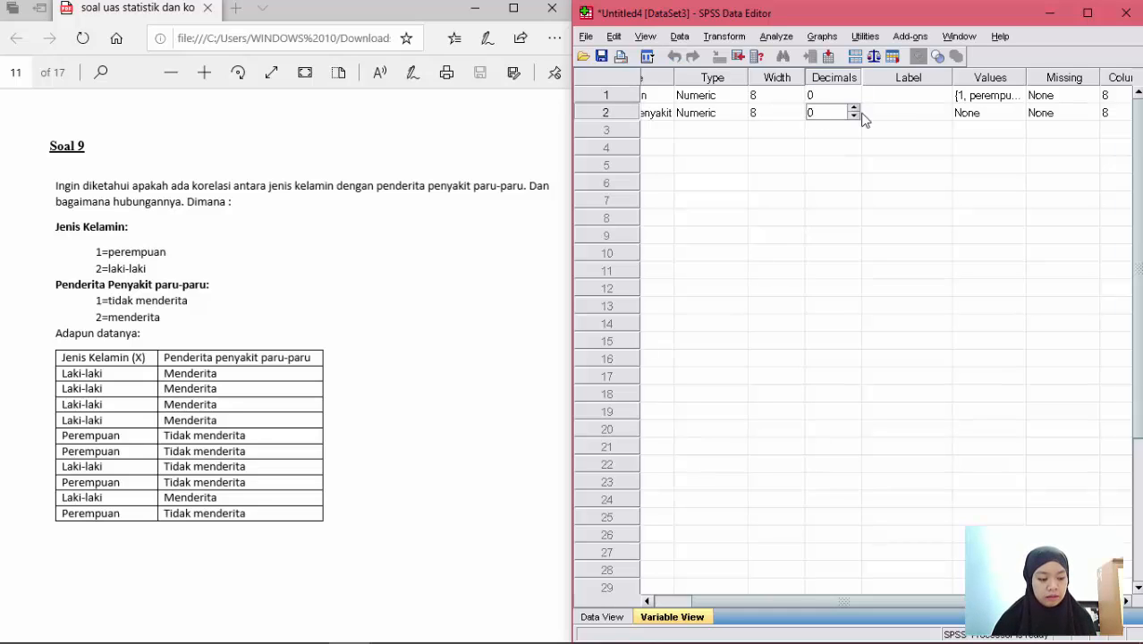
Assign value labels to penderita_penyakit: 1 for tidak menderita and 2 for menderita.
{"action": "left_click", "coordinate": [981, 114]}
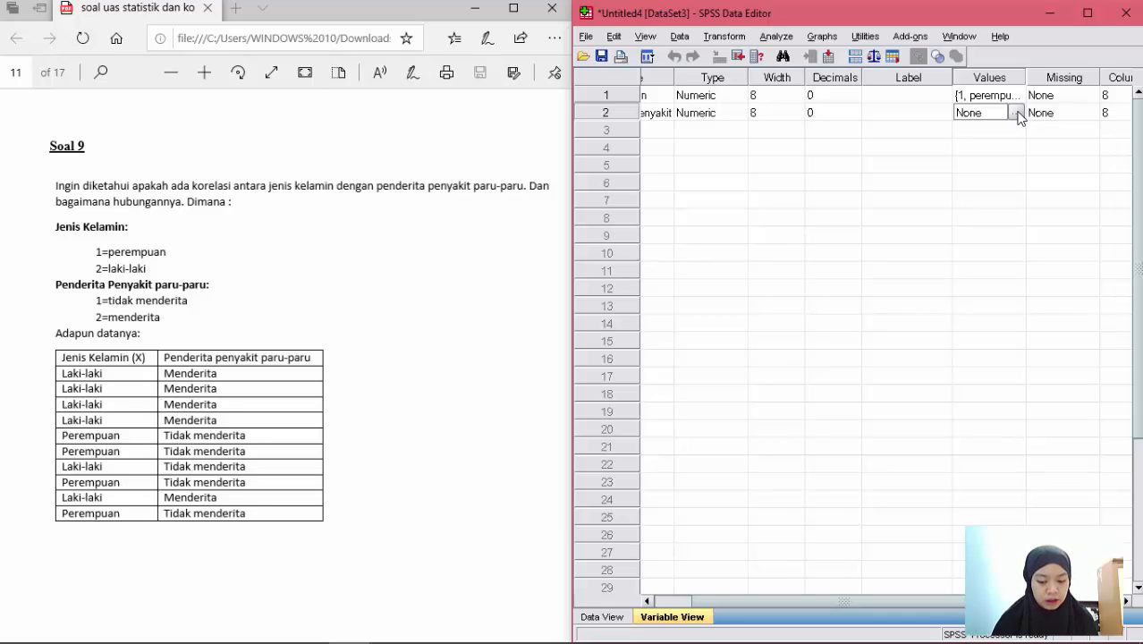
{"action": "left_click", "coordinate": [1015, 113]}
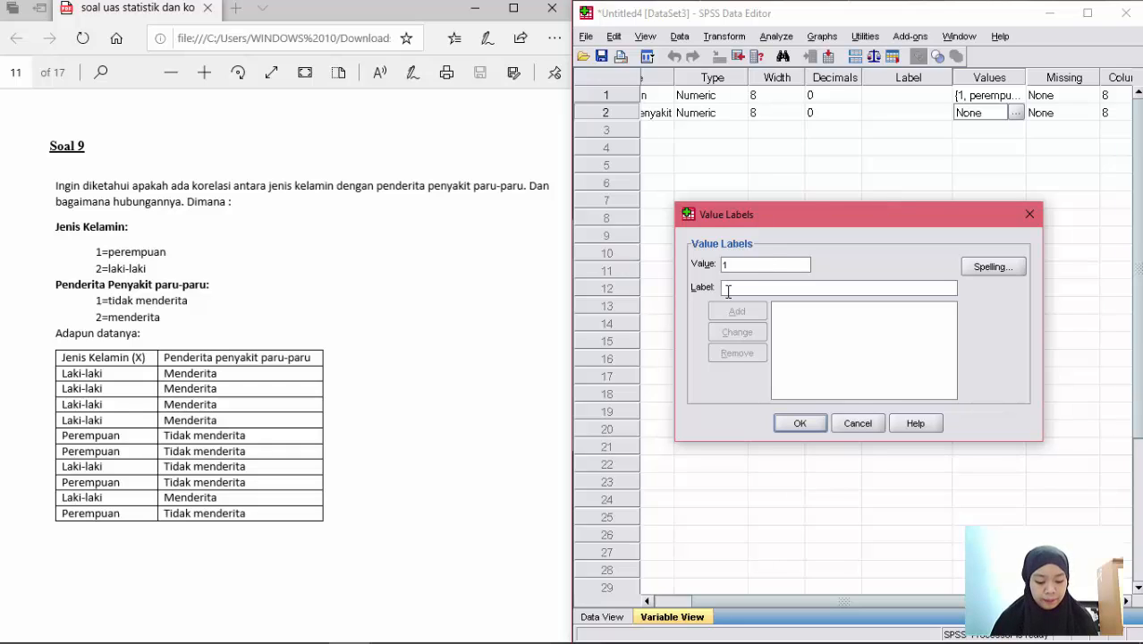
{"action": "left_click", "coordinate": [727, 288]}
{"action": "type", "text": "tidak menderita"}
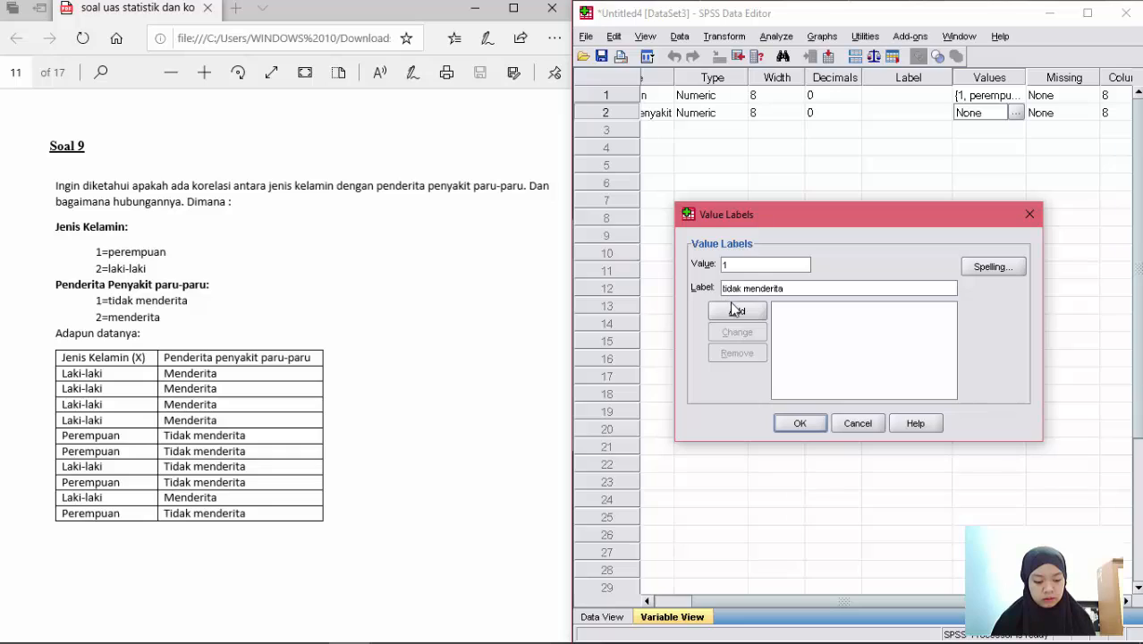
{"action": "left_click", "coordinate": [736, 310]}
{"action": "left_click", "coordinate": [734, 263]}
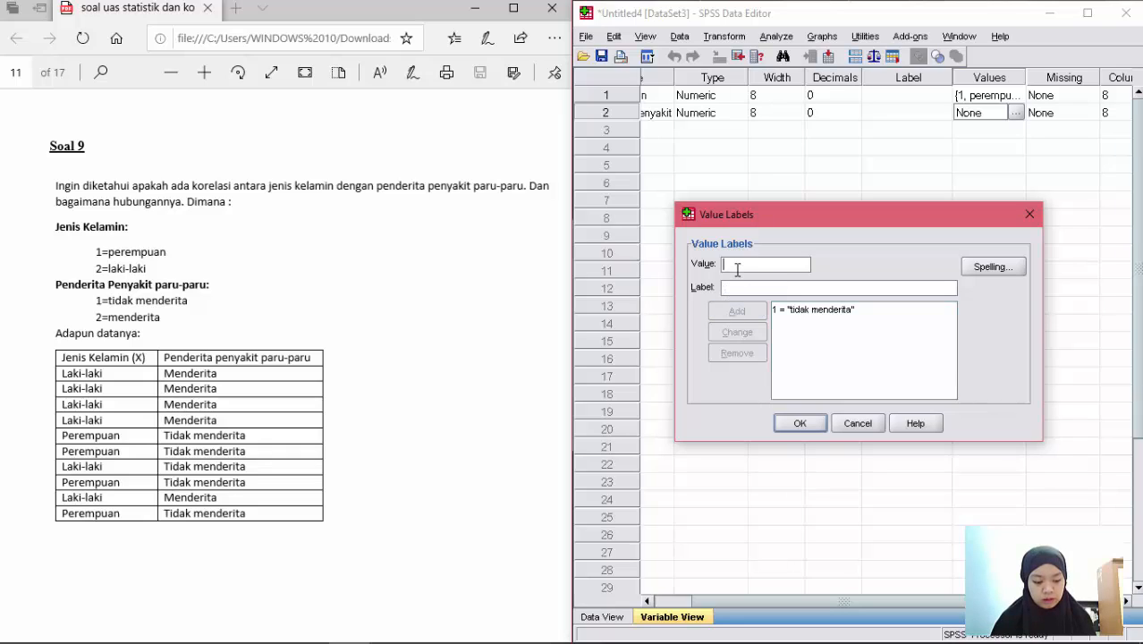
{"action": "type", "text": "2"}
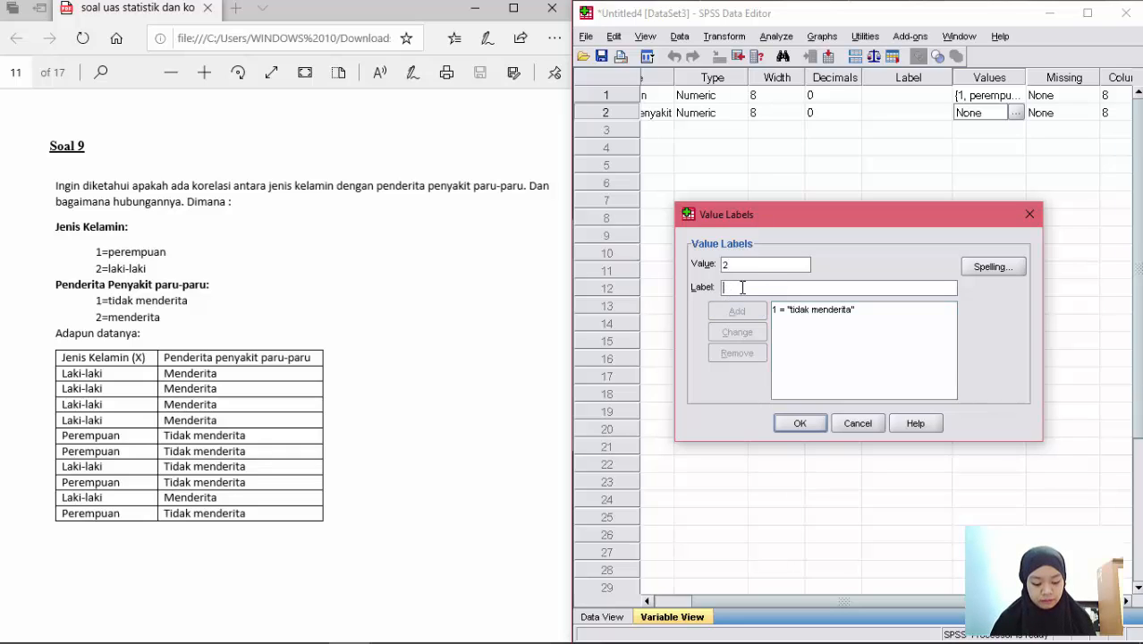
{"action": "type", "text": "menderita"}
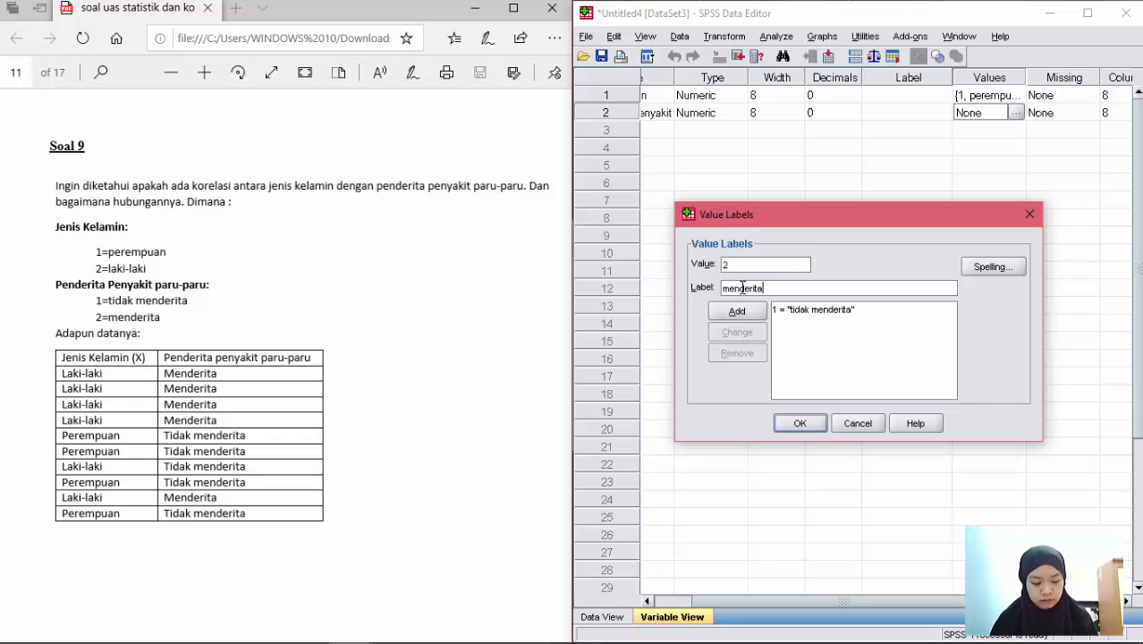
{"action": "left_click", "coordinate": [737, 311]}
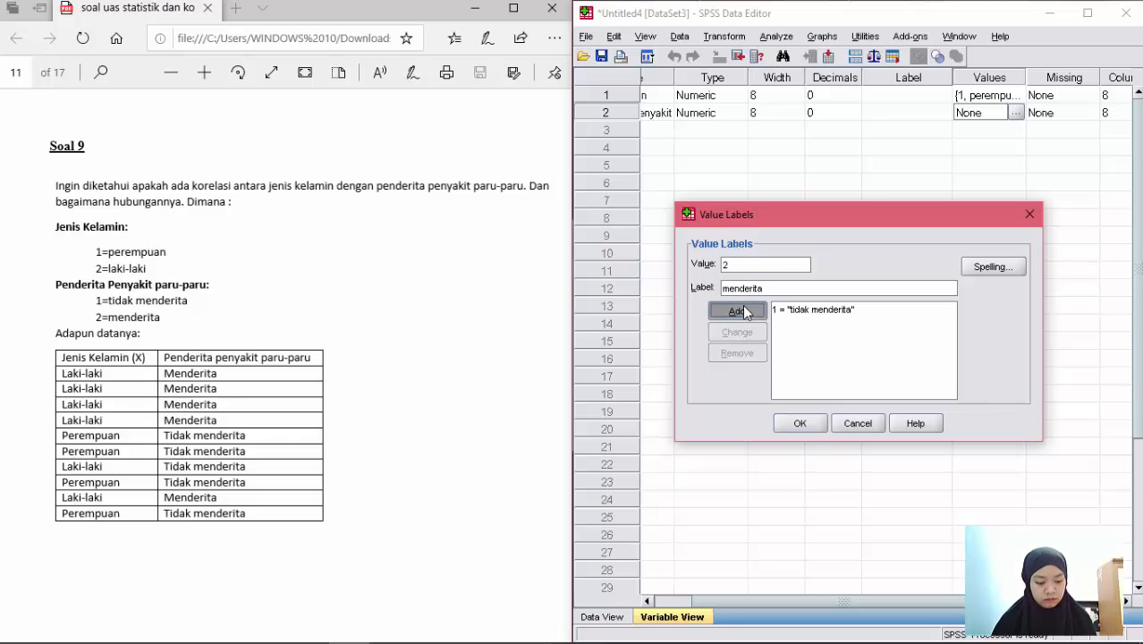
{"action": "left_click", "coordinate": [810, 424]}
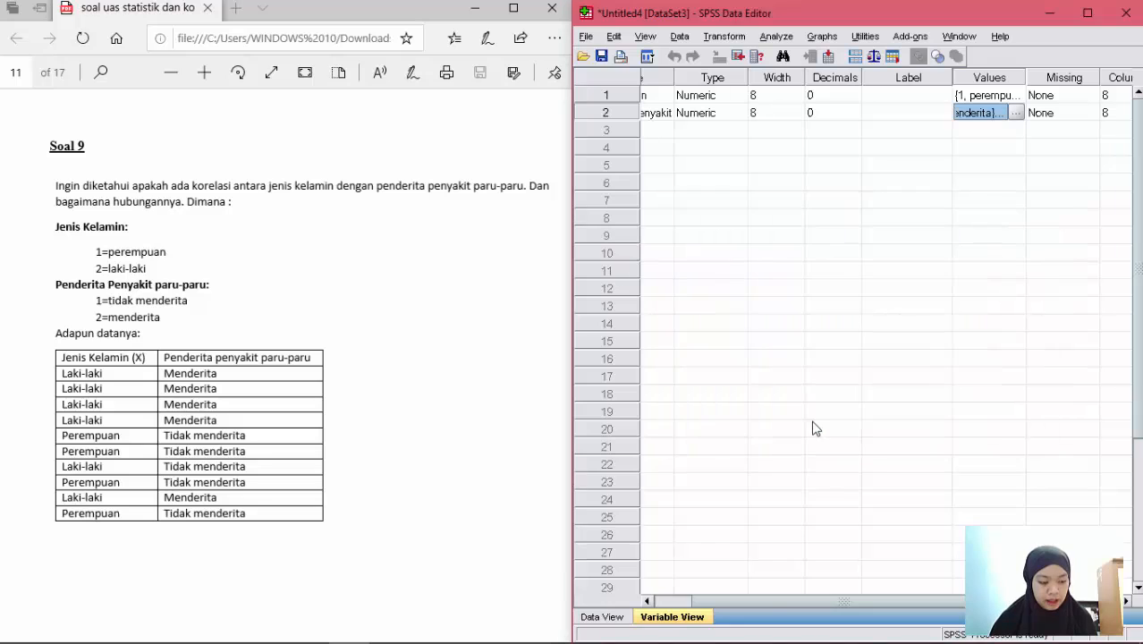
Enter laki-laki as the jenis_kelamin value of the first case in the data sheet.
{"action": "left_click_drag", "start_coordinate": [764, 596], "coordinate": [695, 619]}
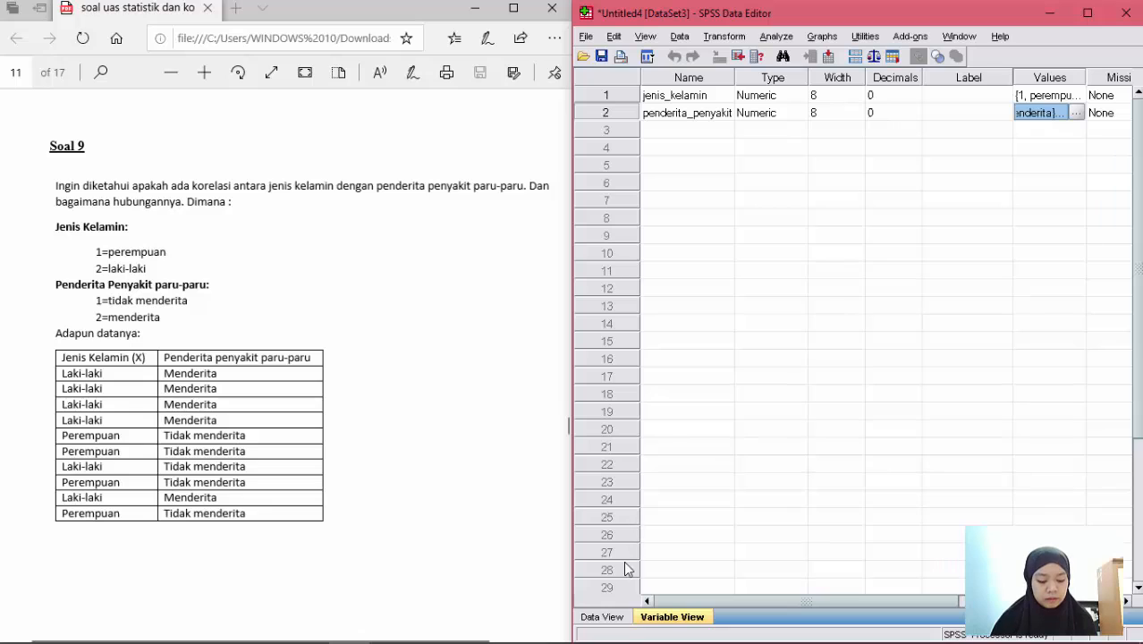
{"action": "left_click", "coordinate": [614, 617]}
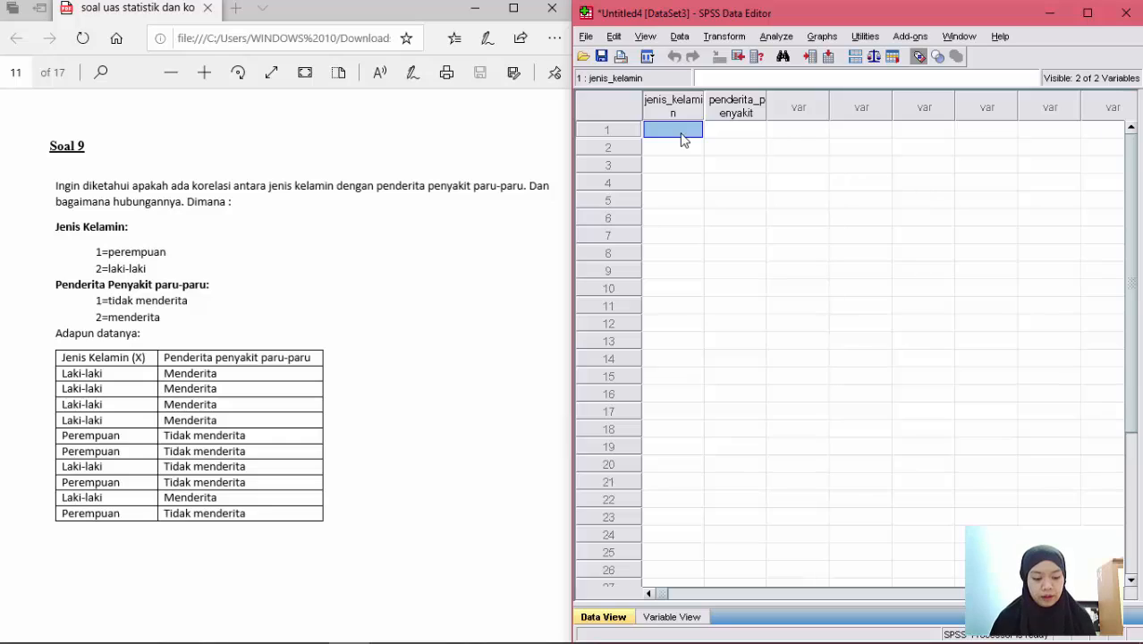
{"action": "type", "text": "1"}
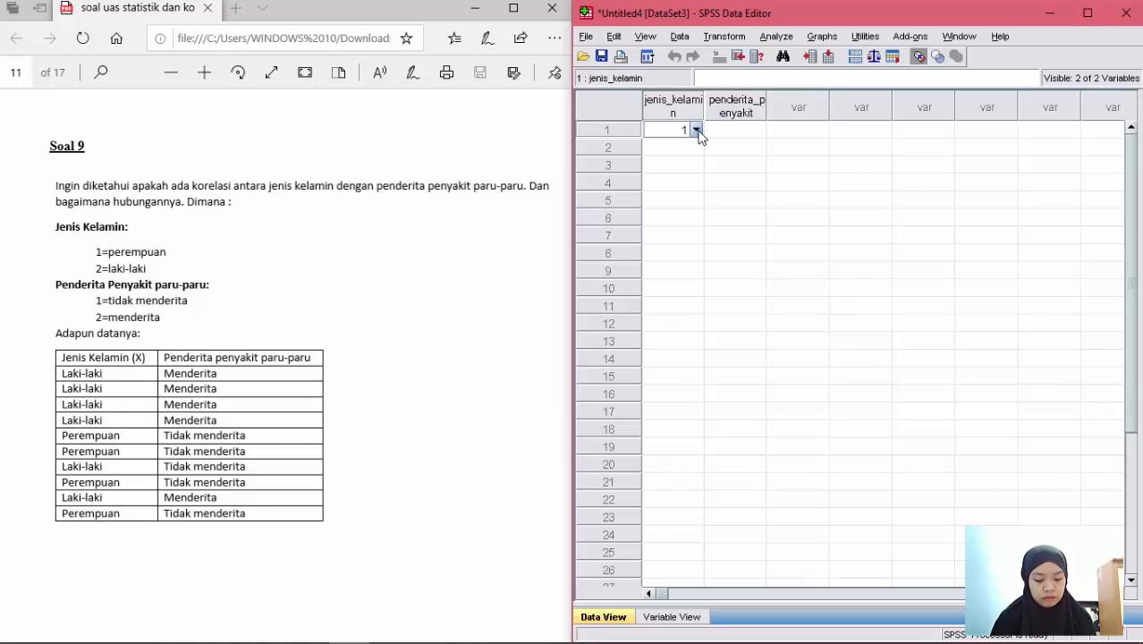
{"action": "left_click", "coordinate": [695, 130]}
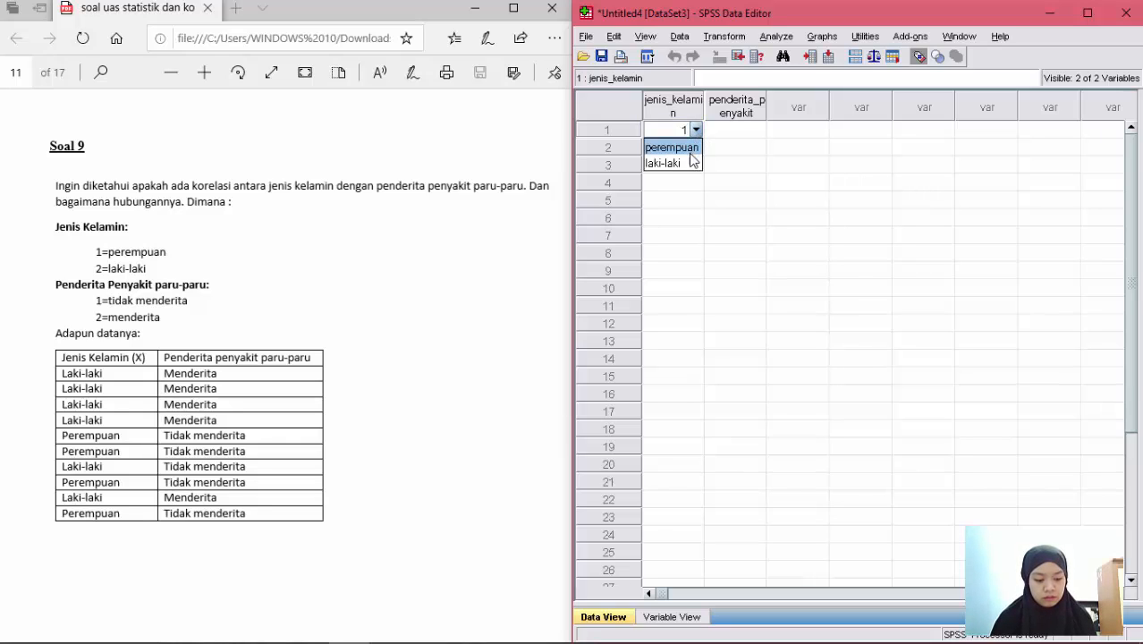
{"action": "left_click", "coordinate": [689, 161]}
{"action": "left_click", "coordinate": [683, 148]}
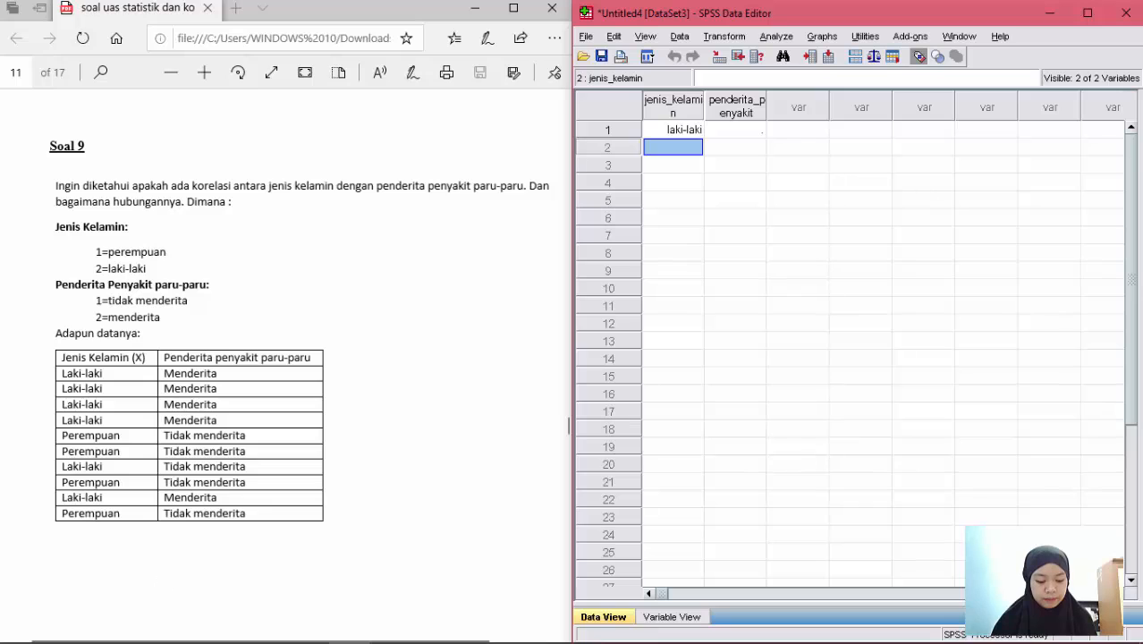
{"action": "mouse_move", "coordinate": [480, 631]}
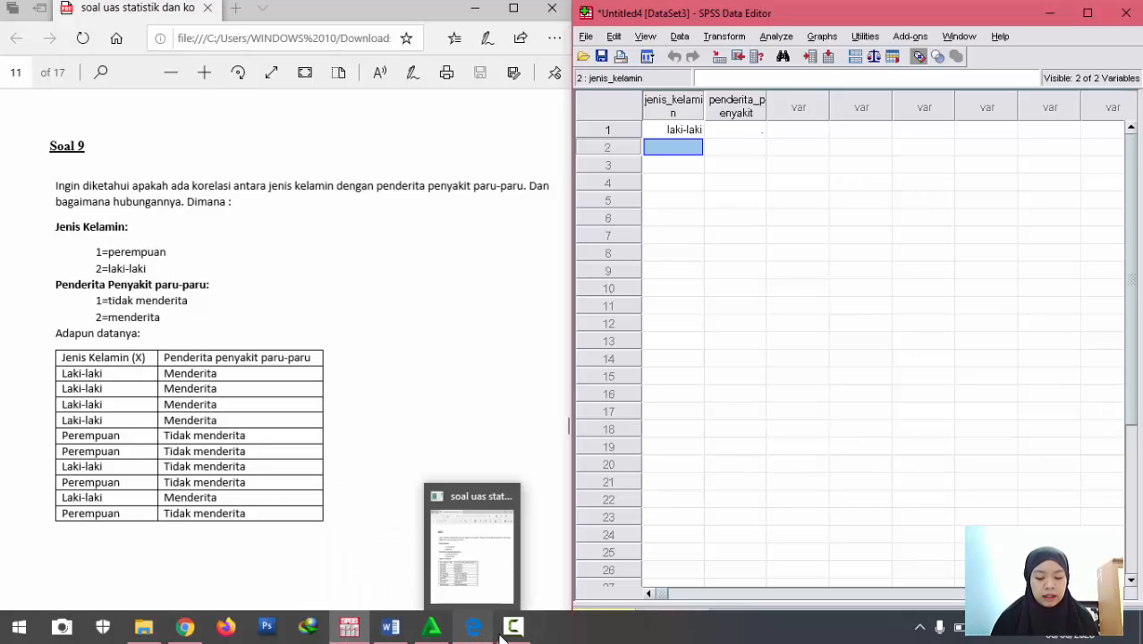
{"action": "left_click", "coordinate": [513, 632]}
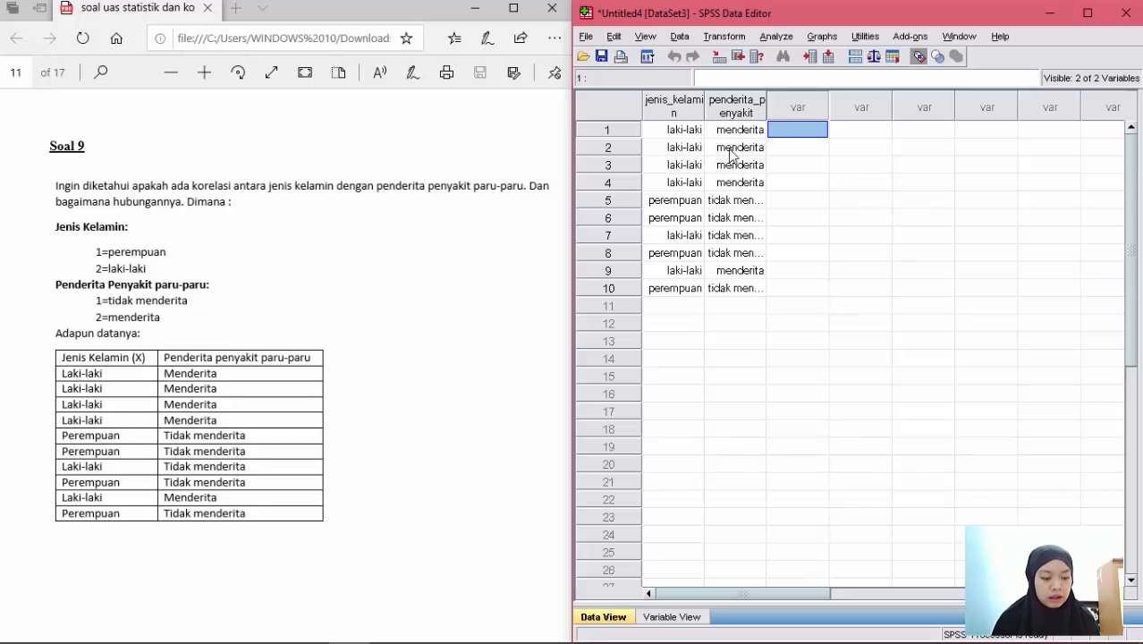
Run a bivariate Pearson correlation with two-tailed significance between jenis_kelamin and penderita_penyakit, flagging significant correlations.
{"action": "left_click", "coordinate": [776, 37]}
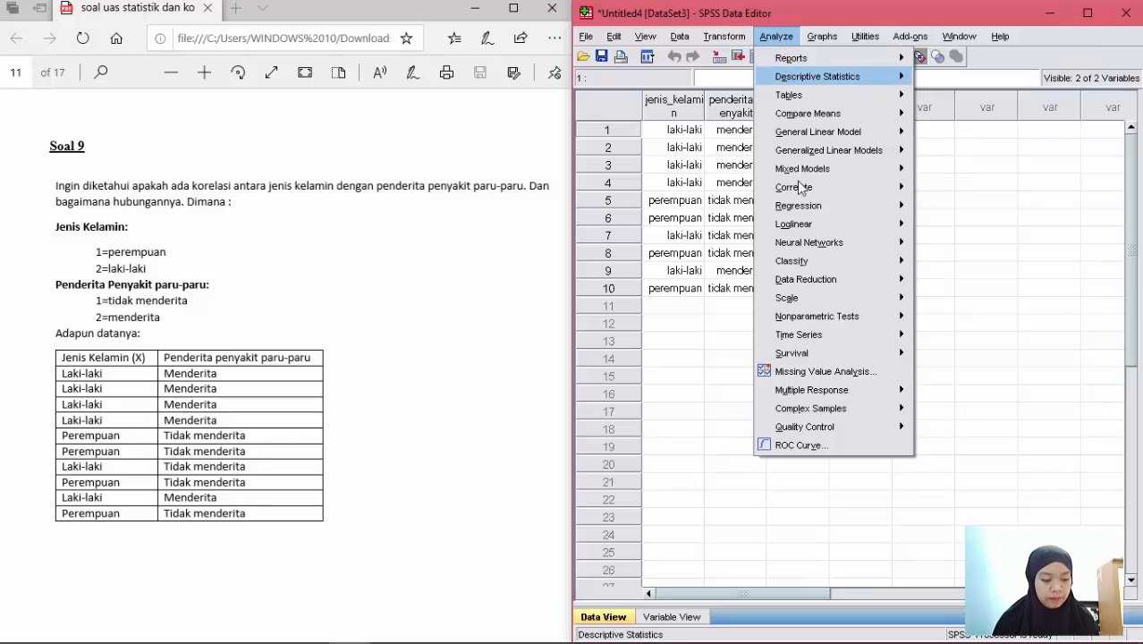
{"action": "mouse_move", "coordinate": [798, 185]}
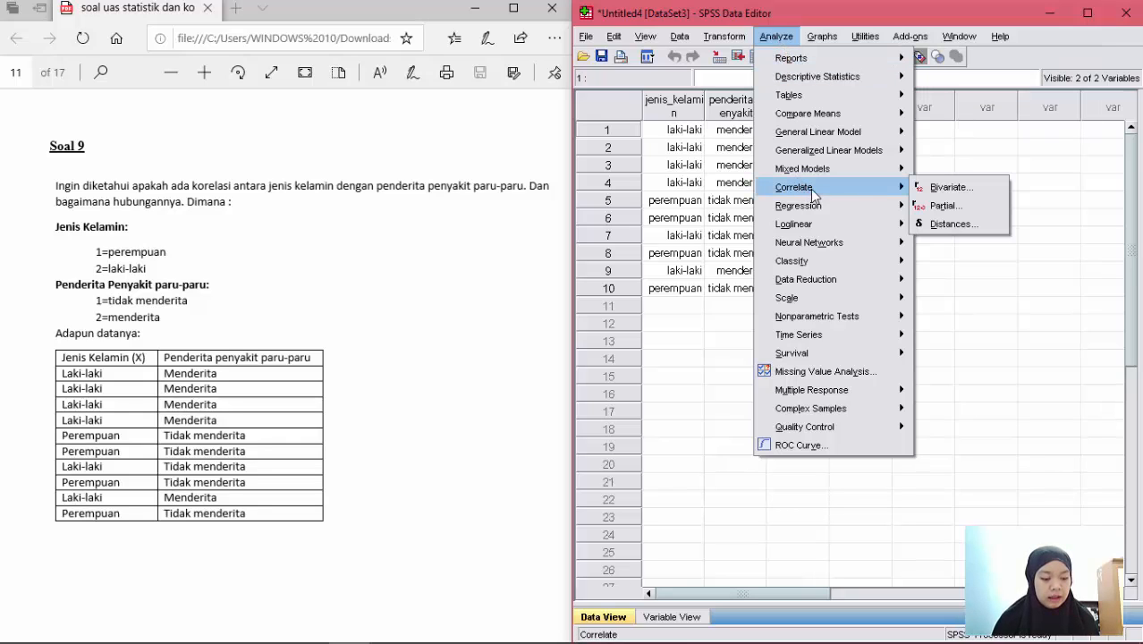
{"action": "left_click", "coordinate": [948, 187]}
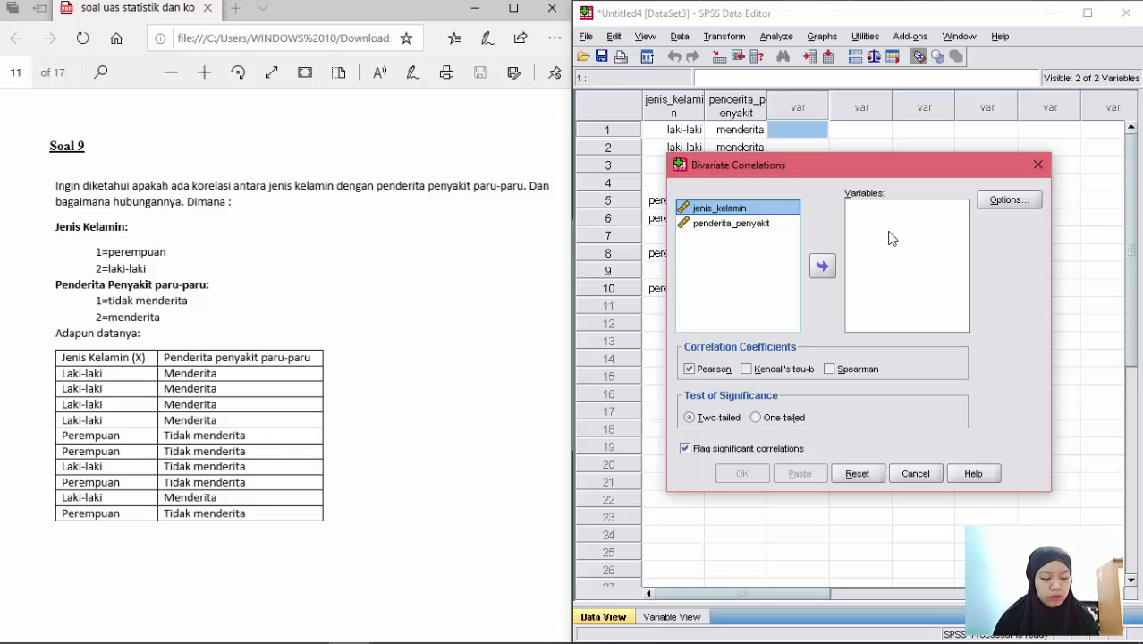
{"action": "left_click", "coordinate": [823, 267]}
{"action": "left_click", "coordinate": [766, 211]}
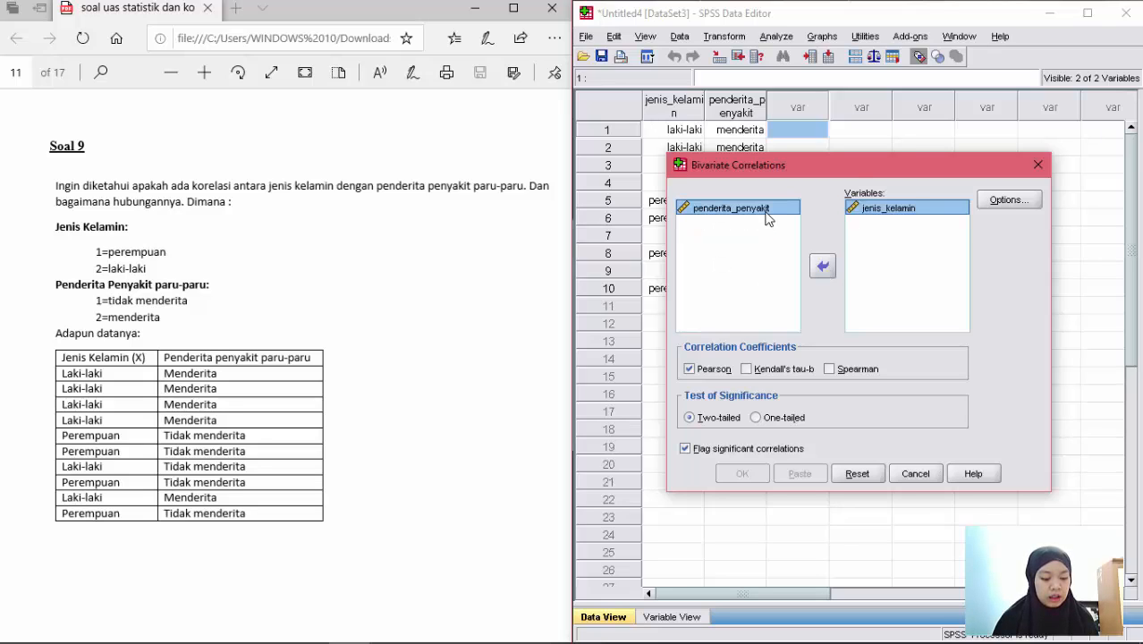
{"action": "left_click", "coordinate": [823, 268]}
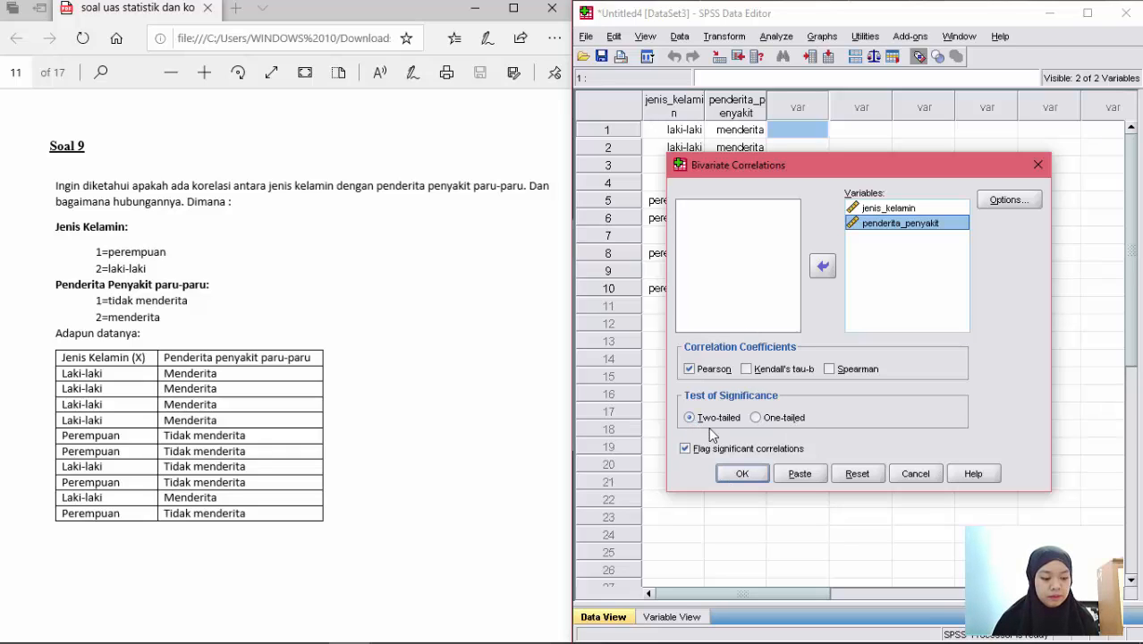
{"action": "left_click", "coordinate": [738, 473]}
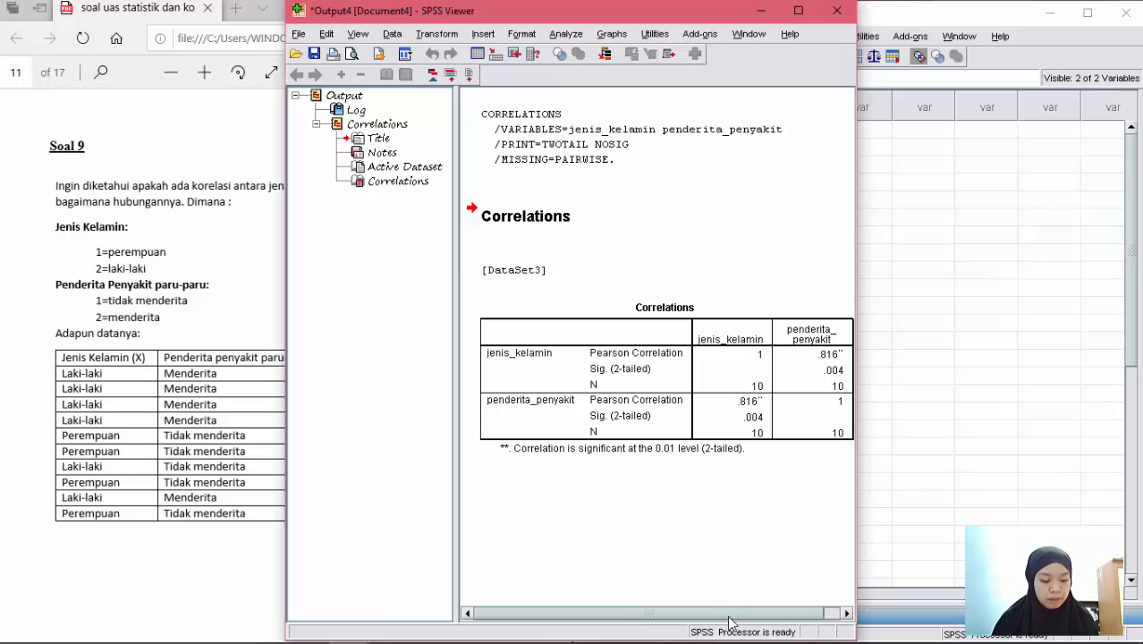
{"action": "left_click_drag", "start_coordinate": [728, 615], "coordinate": [756, 617]}
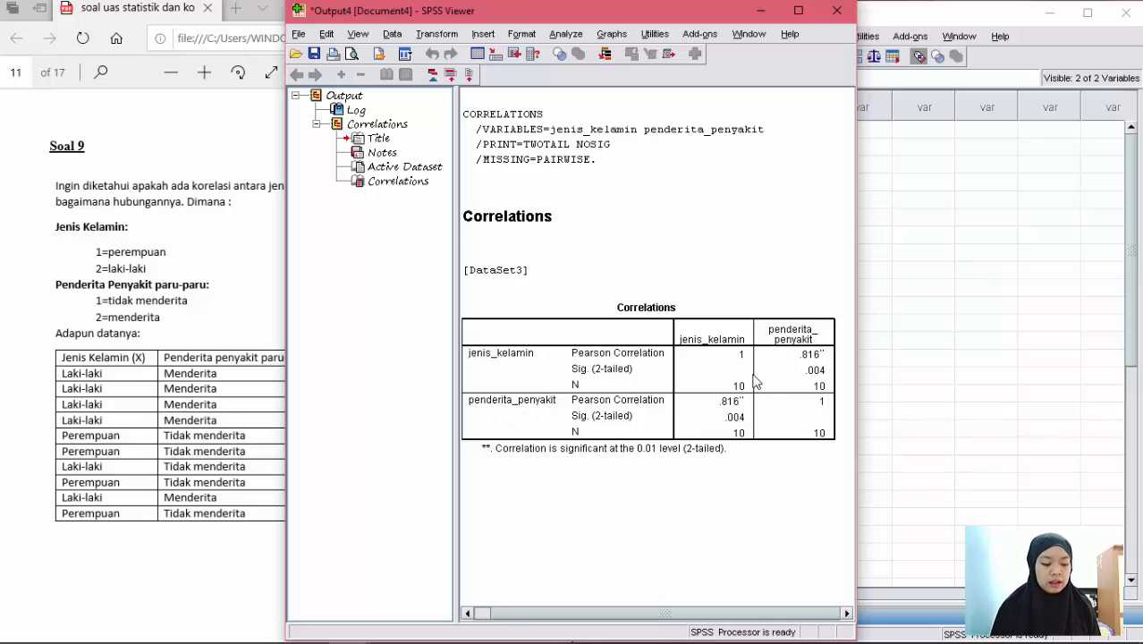
{"action": "mouse_move", "coordinate": [874, 636]}
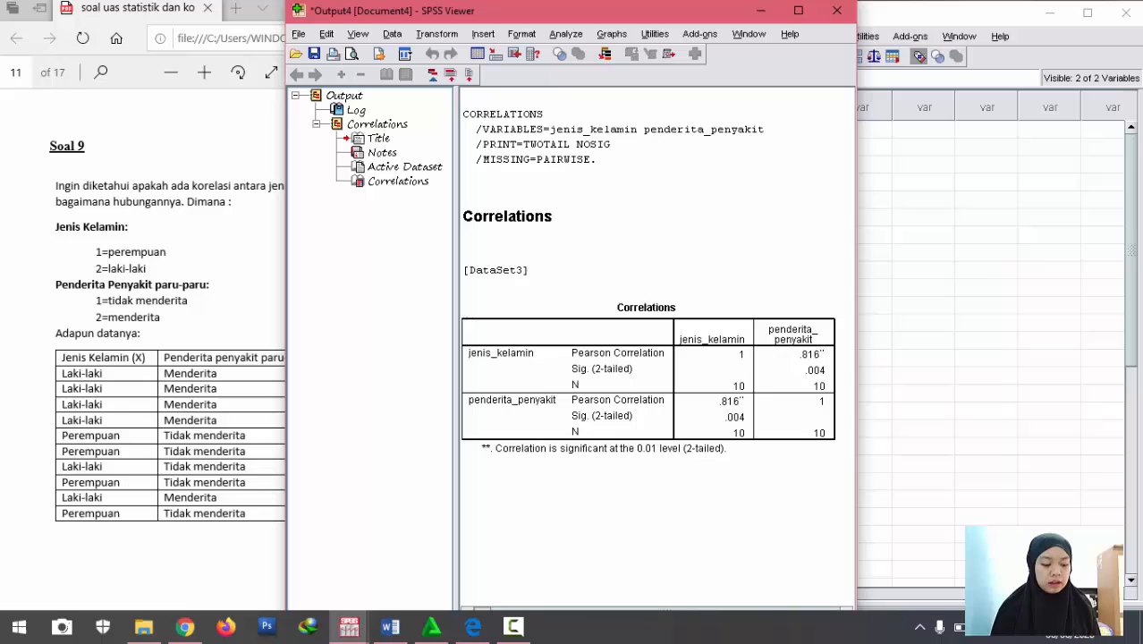
{"action": "left_click", "coordinate": [512, 627]}
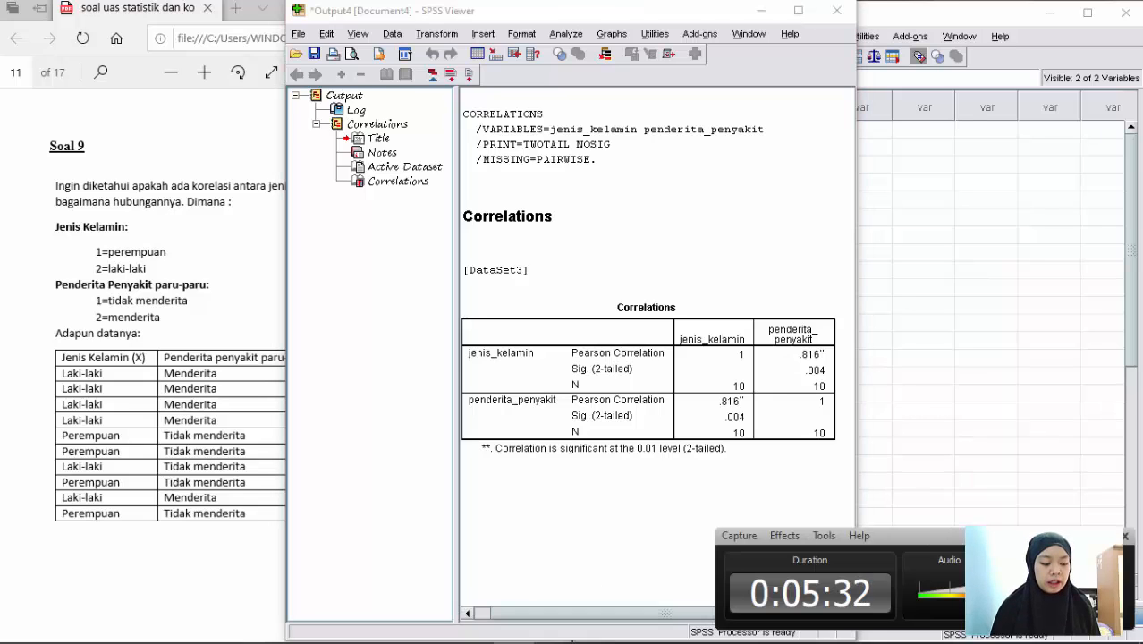